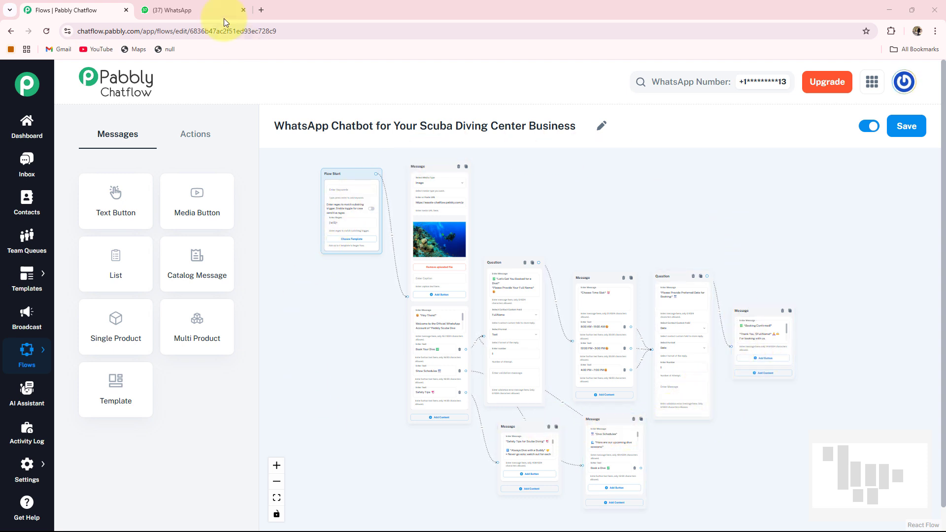
Switch to the WhatsApp Web tab to test the Scuba Diving Center bot.
left_click(213, 10)
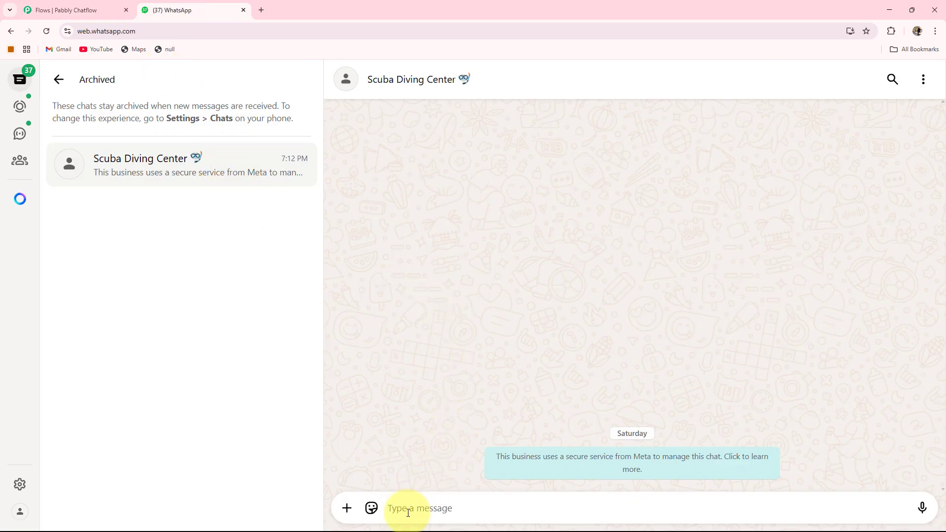
Greet the bot with 'Hi' and choose Book Your Dive from the menu.
type("H")
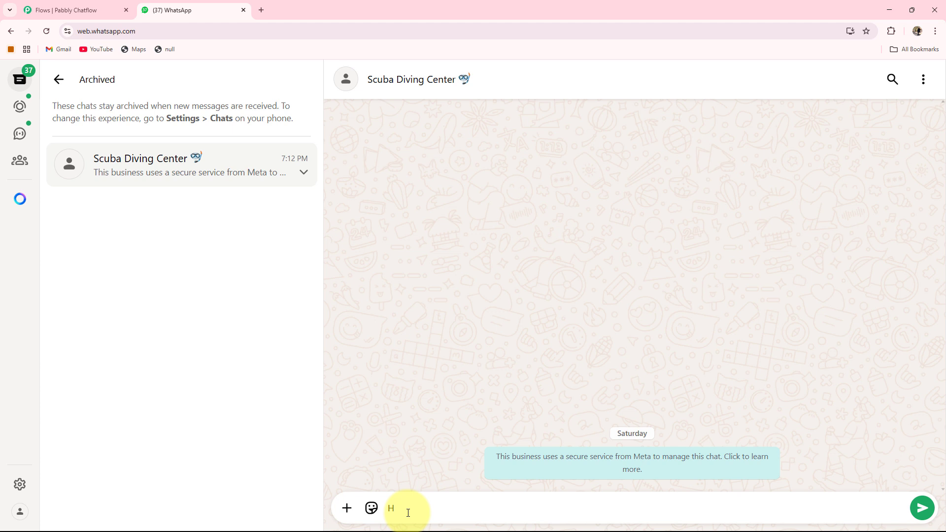
type("i")
key("Return")
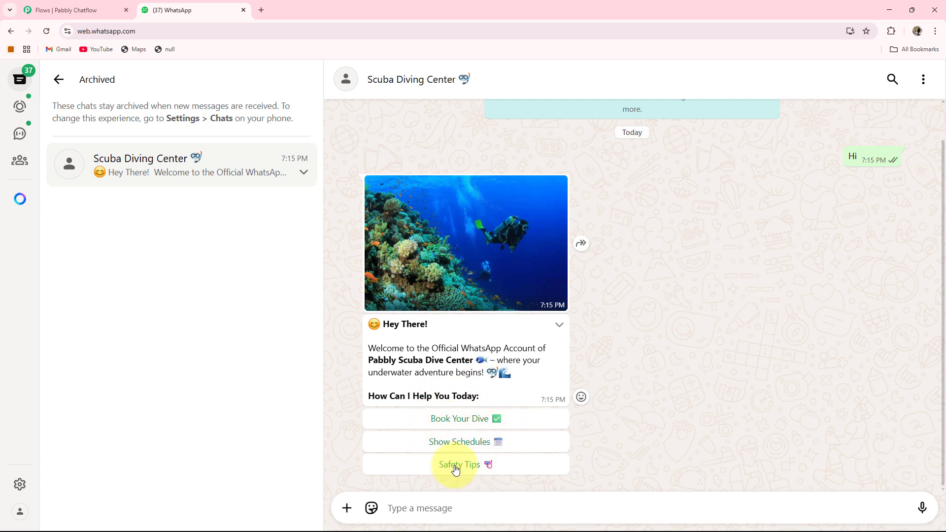
left_click(459, 418)
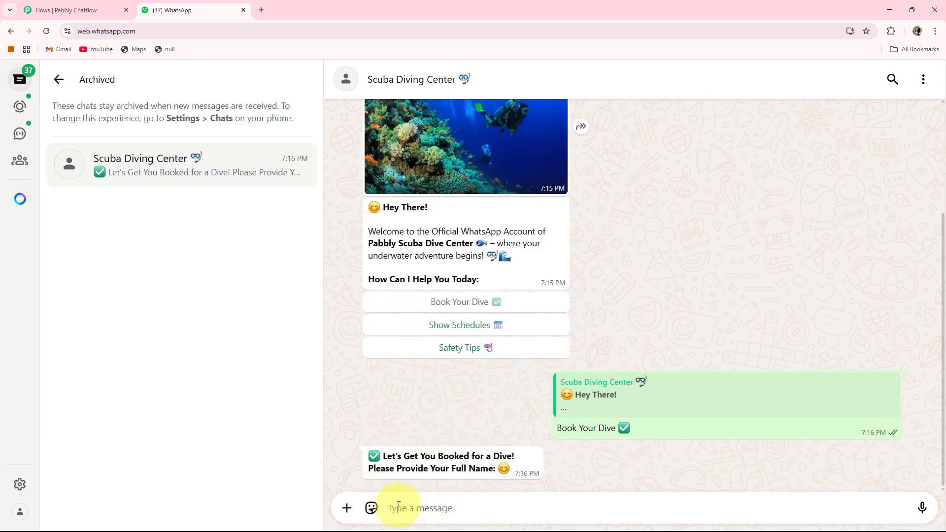
Answer the booking questions: the customer's full name, the 8:00–11:00 AM slot, and date 29/05/2025.
key("Return")
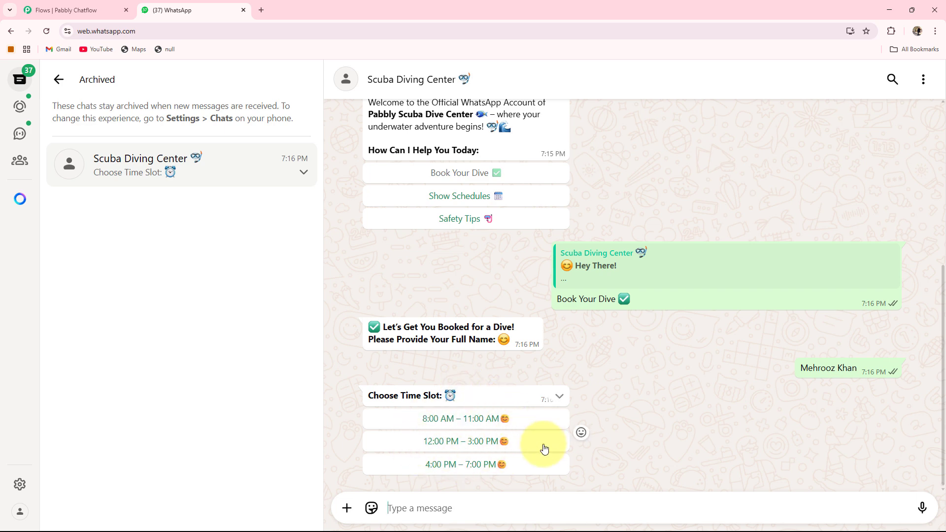
left_click(441, 420)
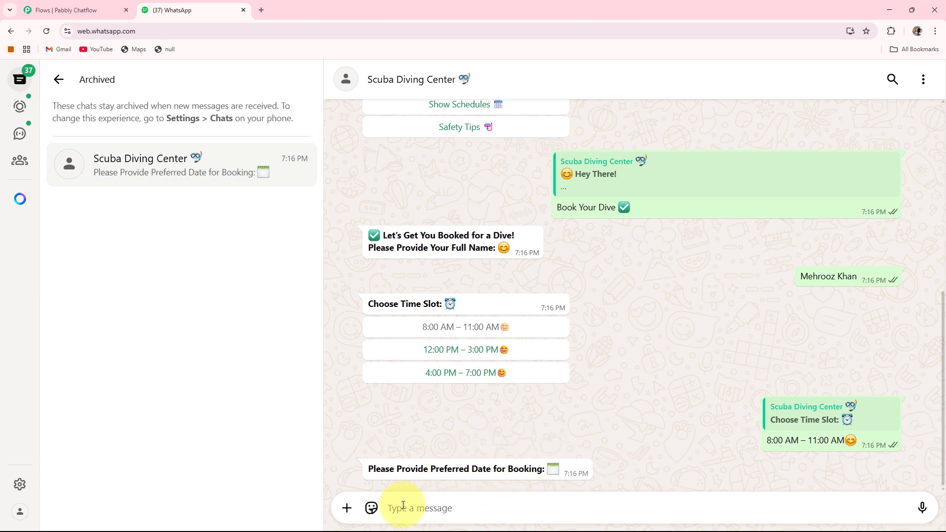
type("9/05/2025")
key("Return")
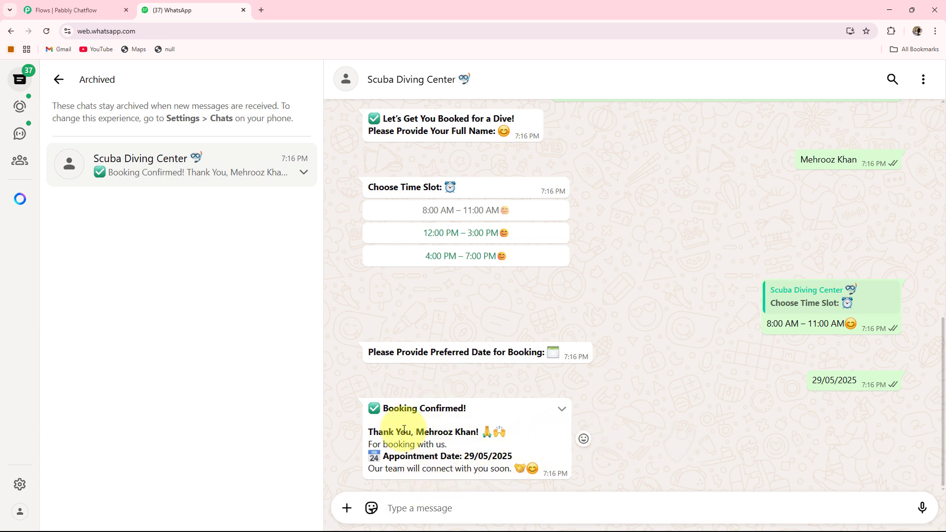
Review the booking confirmation and request the Safety Tips reply.
left_click_drag(419, 432, 495, 433)
left_click(488, 454)
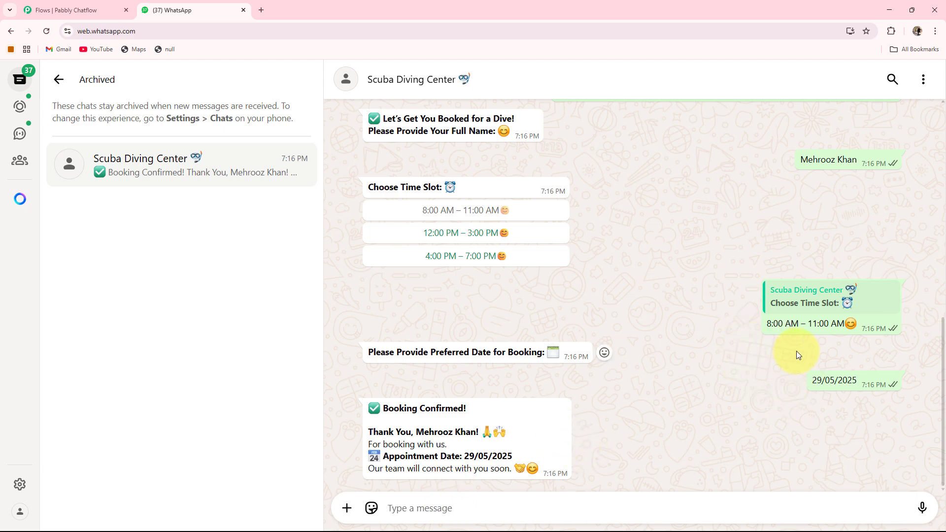
scroll(542, 316, "up", 5)
left_click(467, 258)
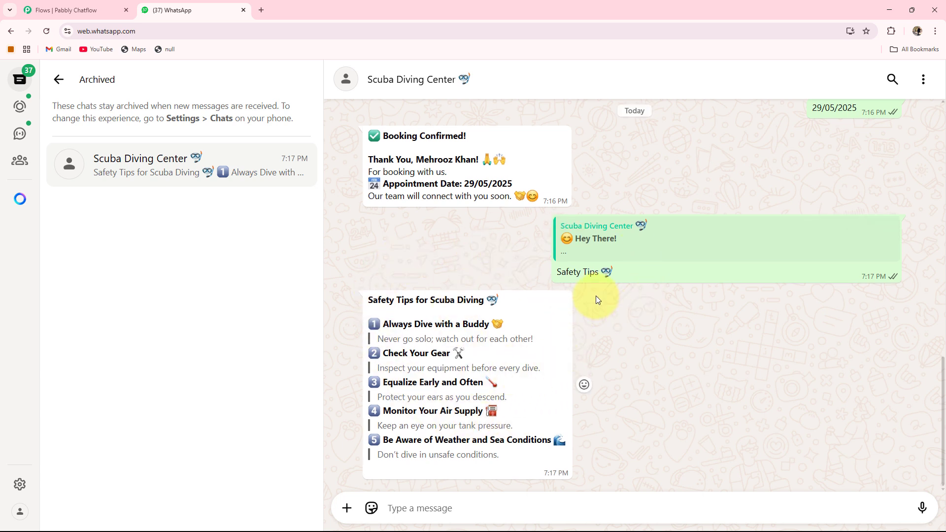
scroll(597, 299, "up", 1)
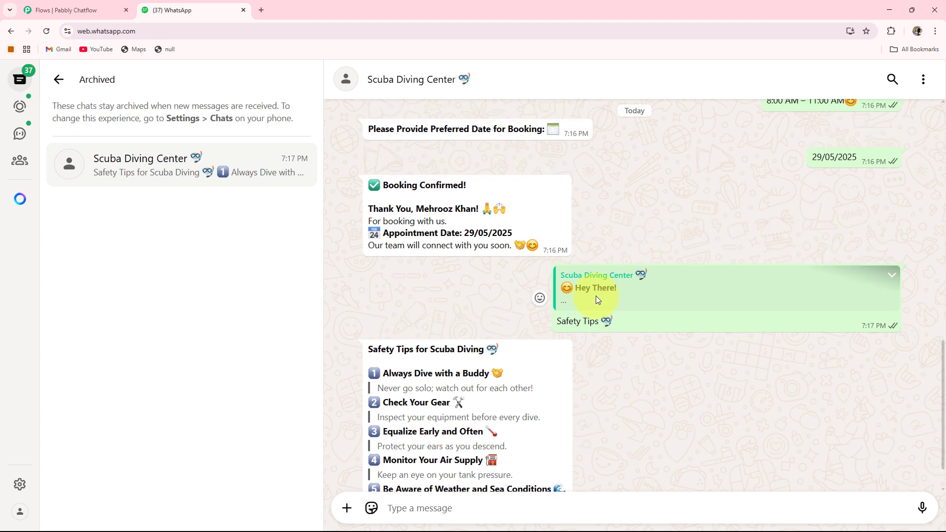
scroll(597, 299, "up", 2)
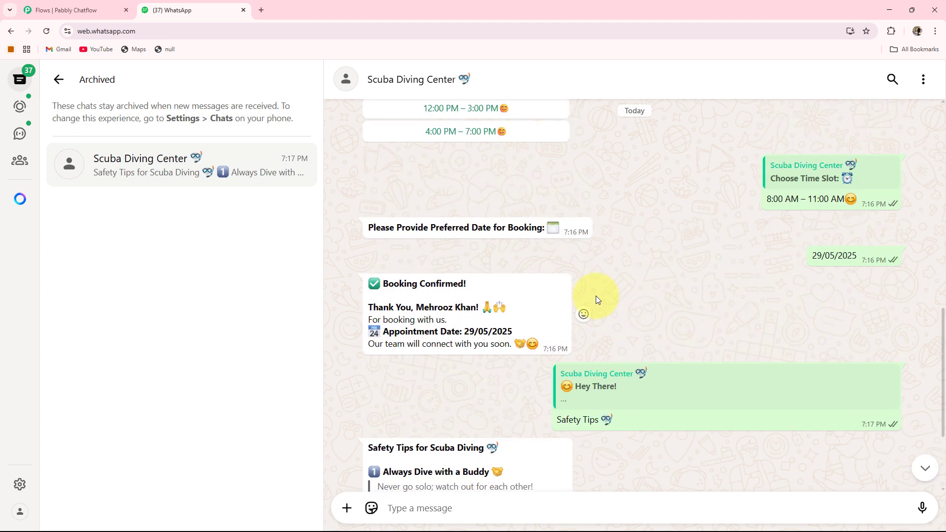
scroll(596, 295, "up", 1)
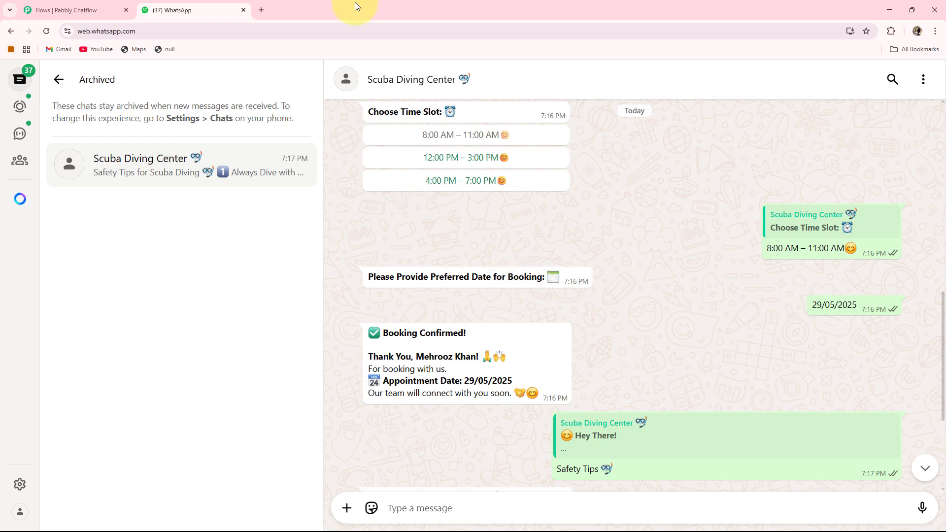
Load the Pabbly Chatflow website in a new browser tab.
left_click(261, 10)
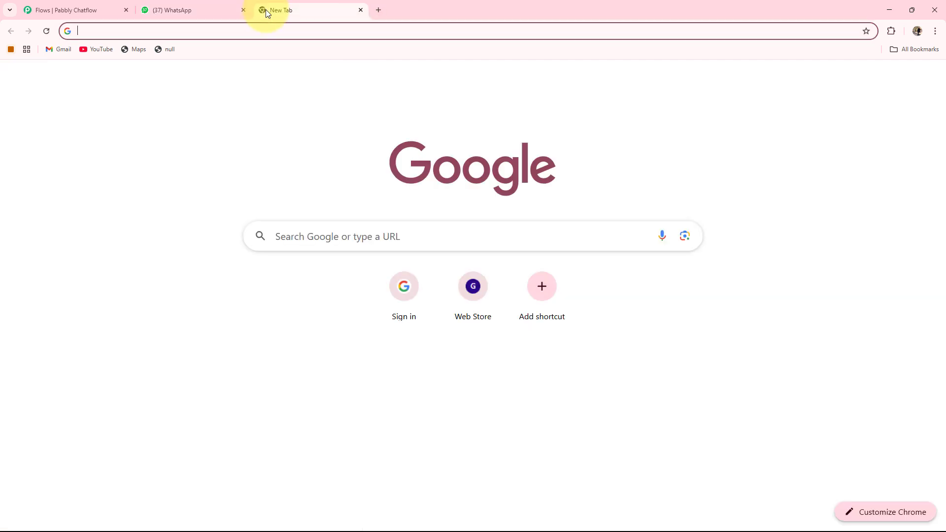
type("pabb")
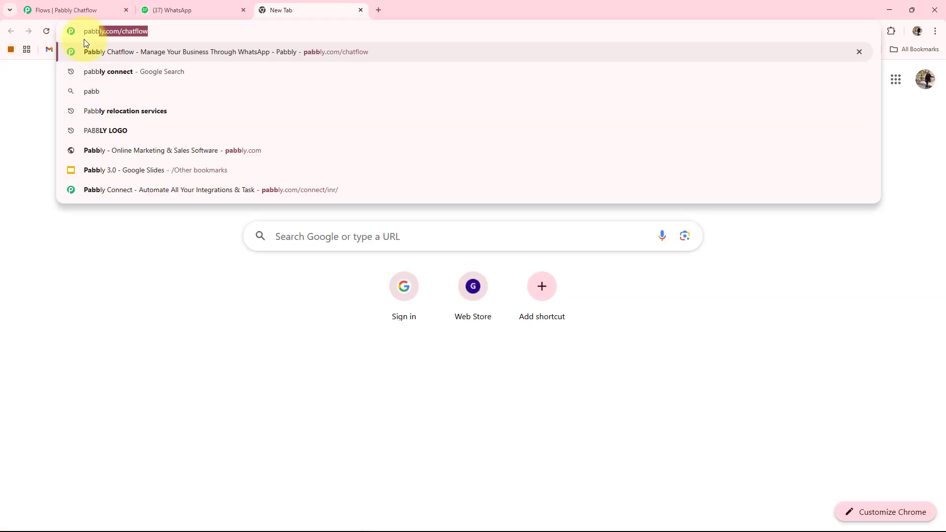
key("Right")
key("Return")
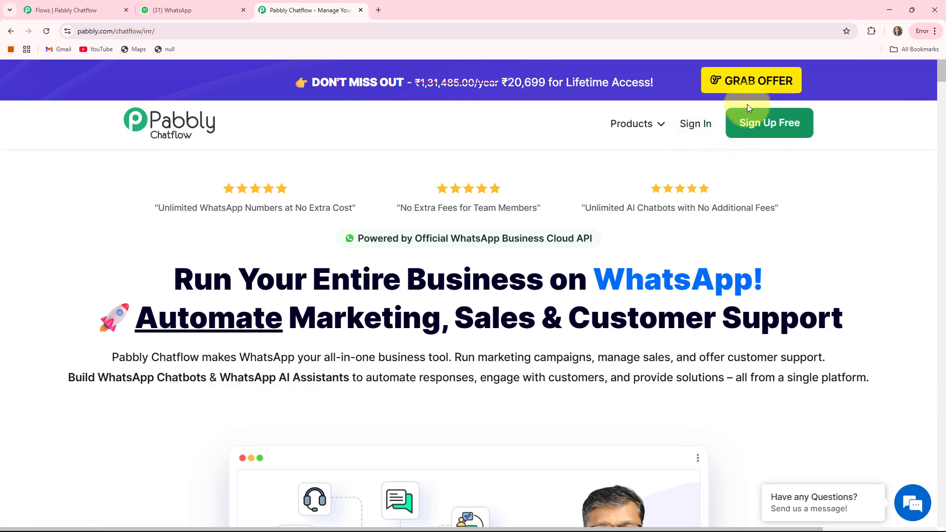
Sign in to Pabbly and open the Pabbly Chatflow app dashboard.
left_click(772, 121)
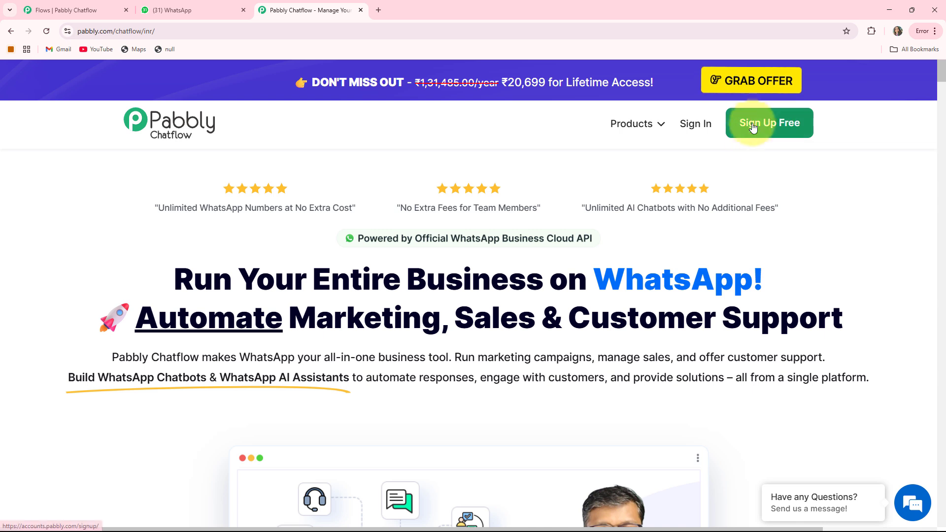
left_click(698, 126)
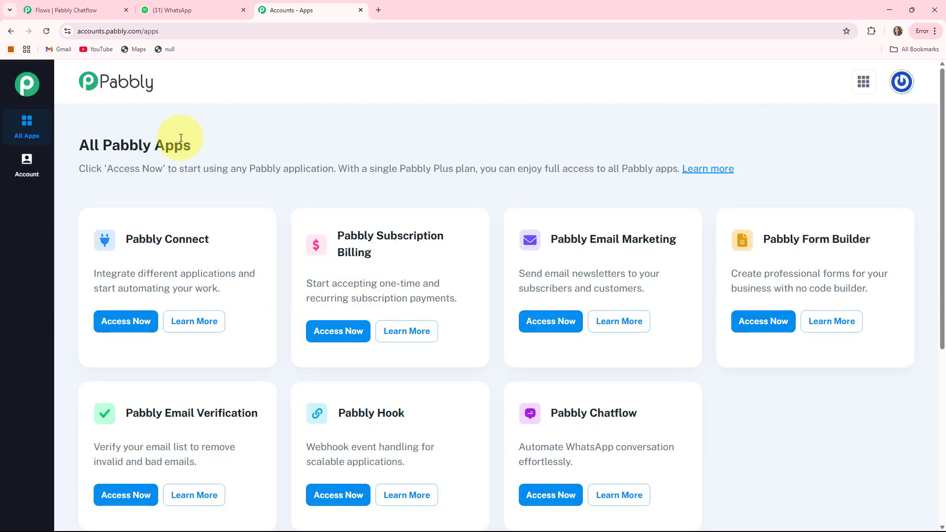
scroll(599, 355, "down", 1)
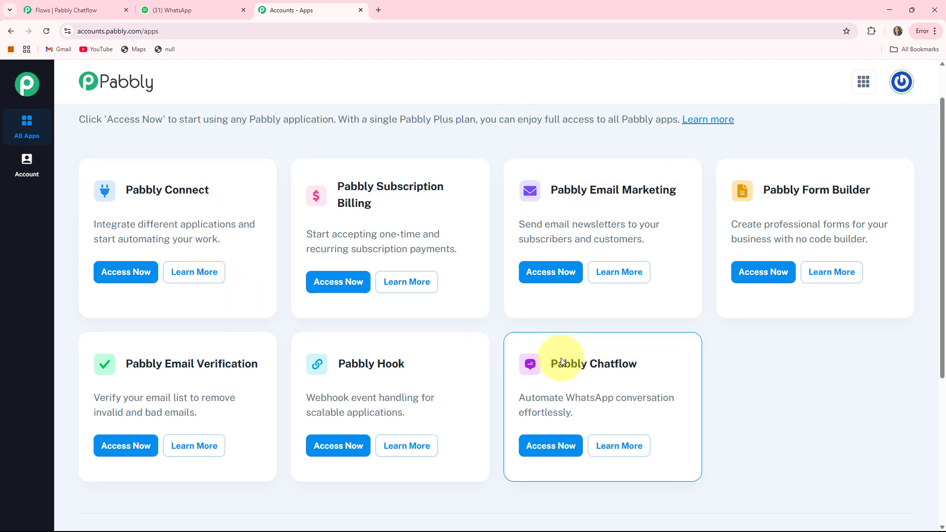
left_click_drag(553, 366, 670, 364)
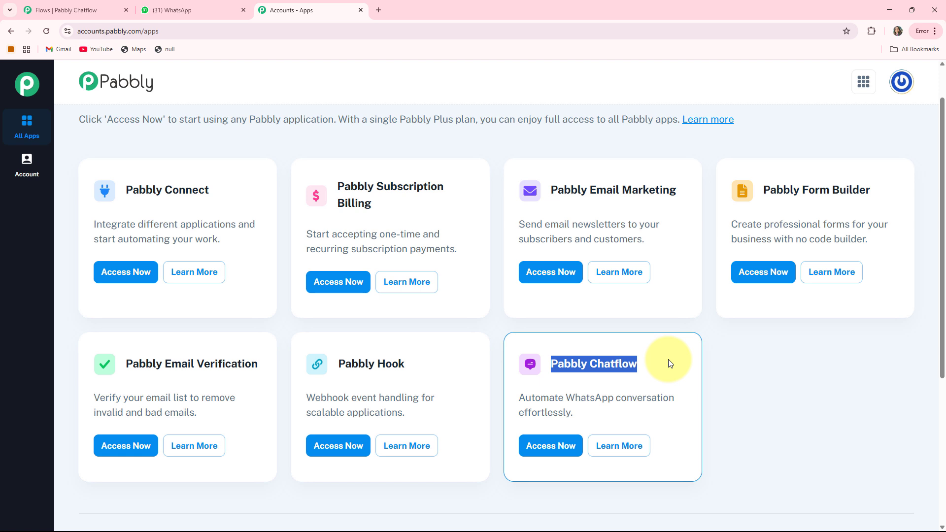
left_click(542, 444)
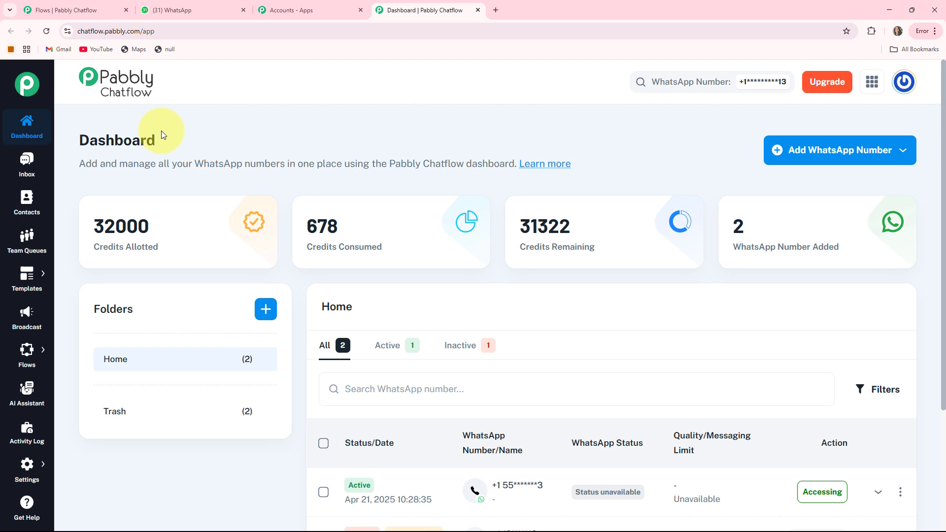
Highlight the Credits Allotted, Credits Consumed and Credits Remaining labels on the dashboard.
triple_click(105, 249)
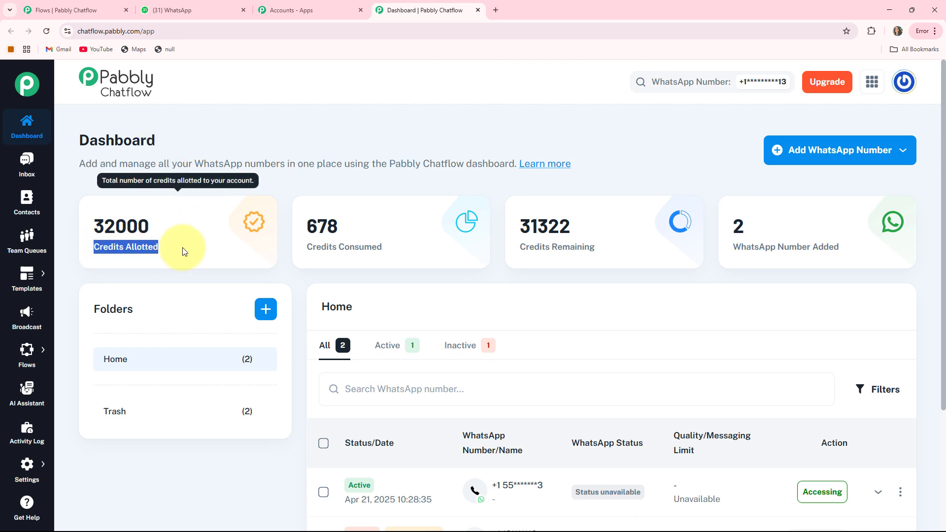
triple_click(345, 249)
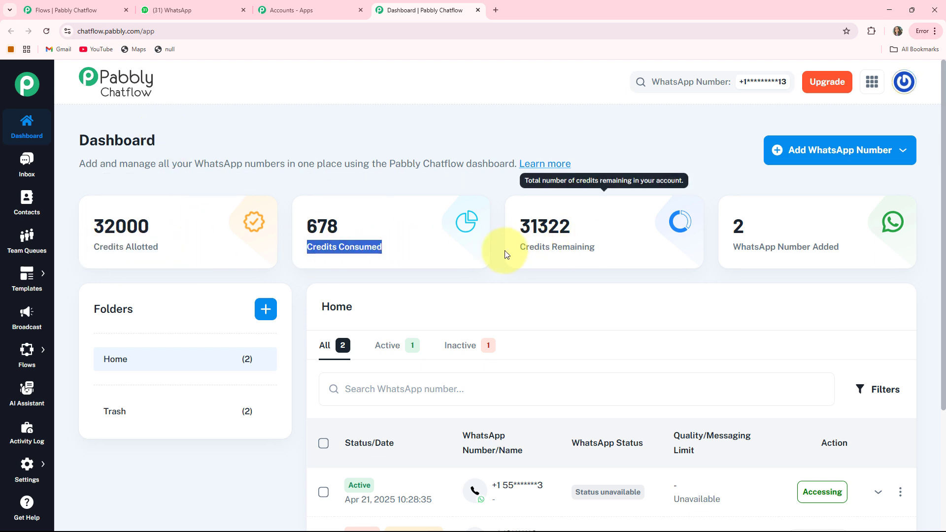
triple_click(561, 247)
mouse_move(730, 246)
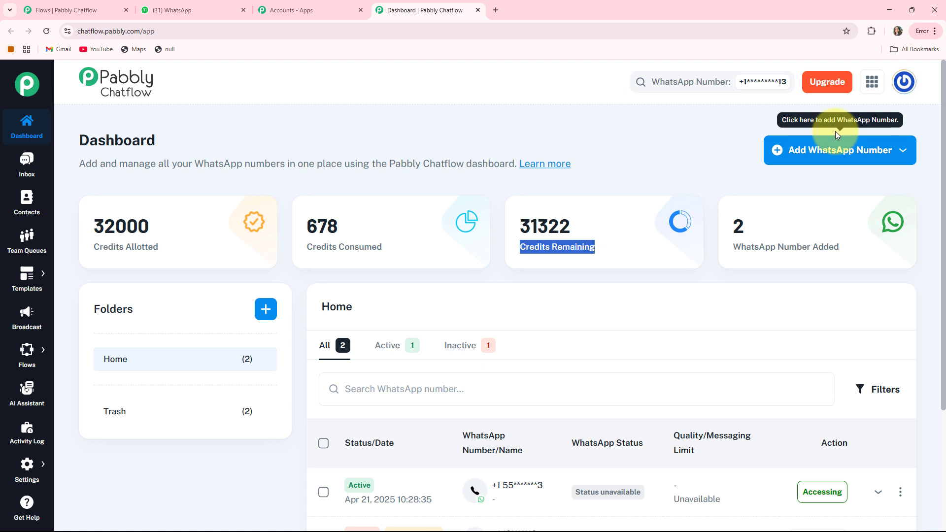
Preview the Manual Token Connect option for adding a WhatsApp number, then go to the Inbox.
left_click(887, 159)
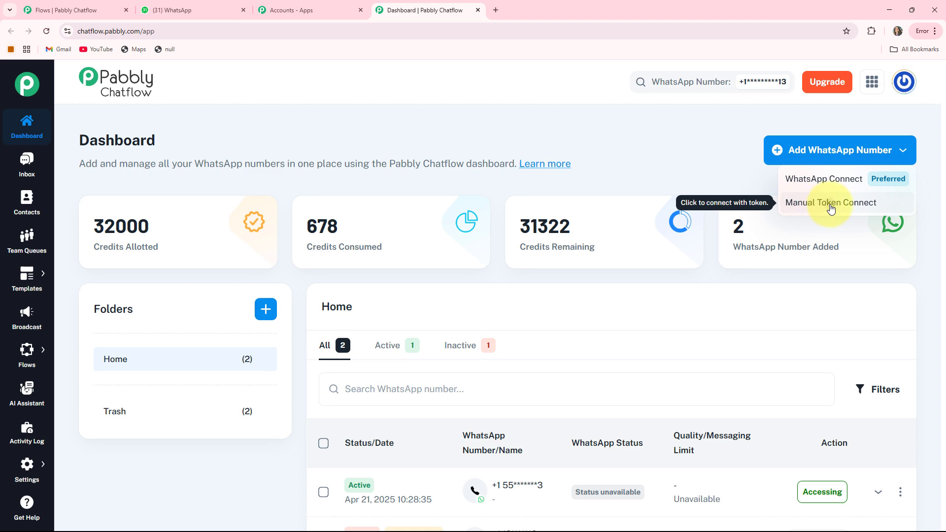
left_click(832, 205)
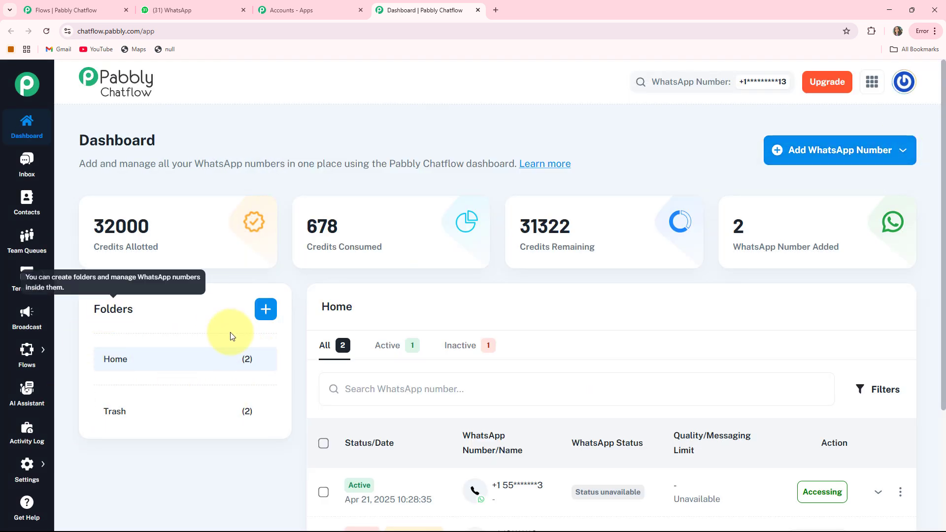
scroll(750, 243, "down", 3)
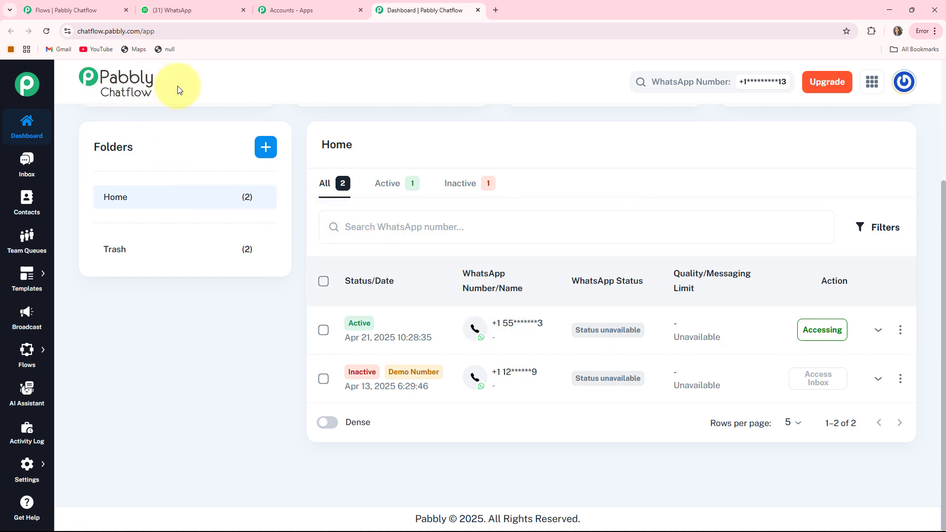
scroll(178, 89, "up", 3)
left_click(23, 166)
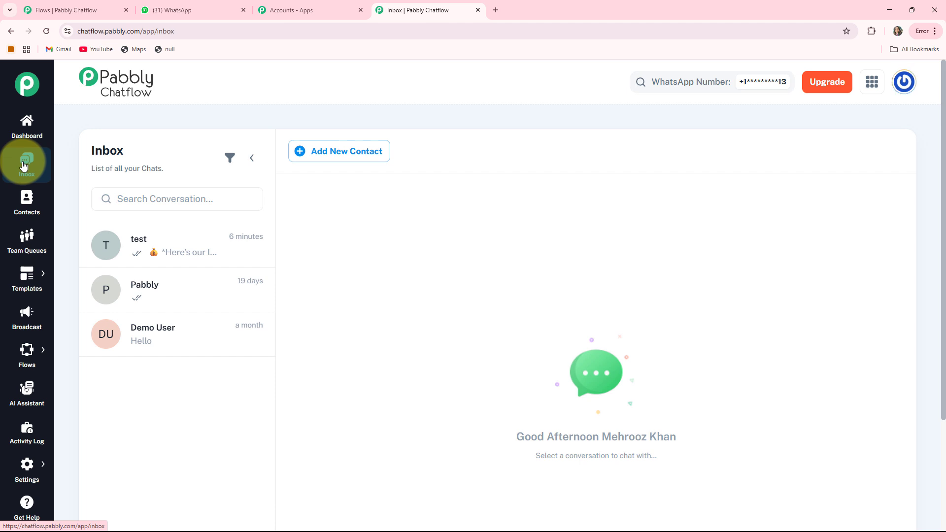
Tour the test conversation, Contacts, Team Queues, Templates and Broadcast pages, ending on Flows.
left_click(154, 254)
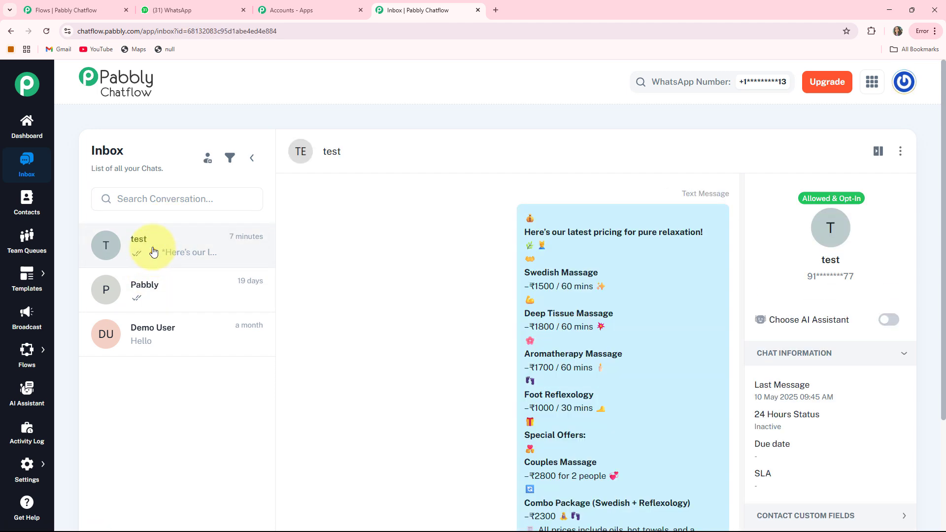
left_click(27, 202)
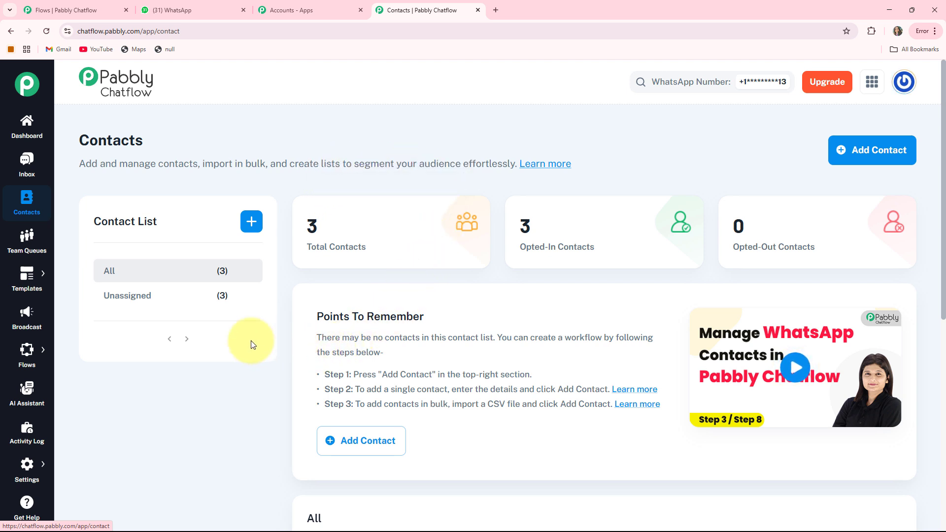
left_click(26, 246)
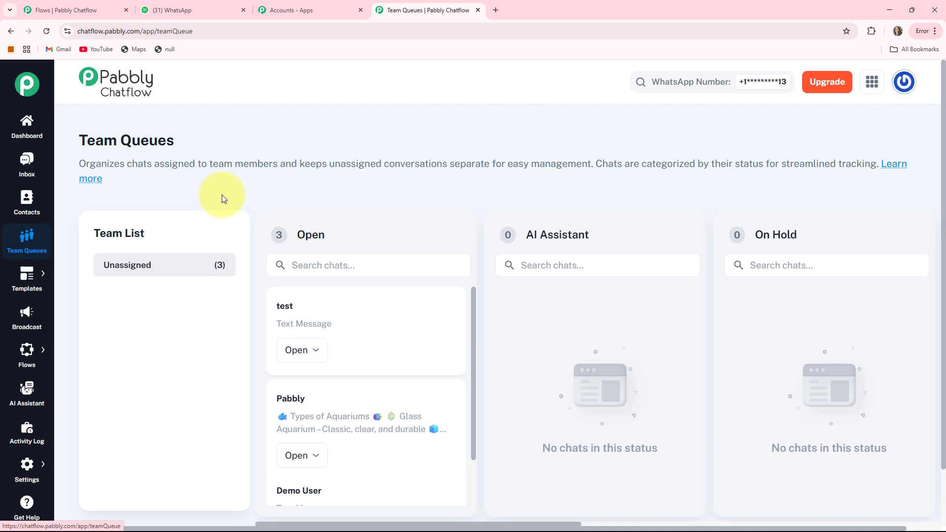
left_click(32, 284)
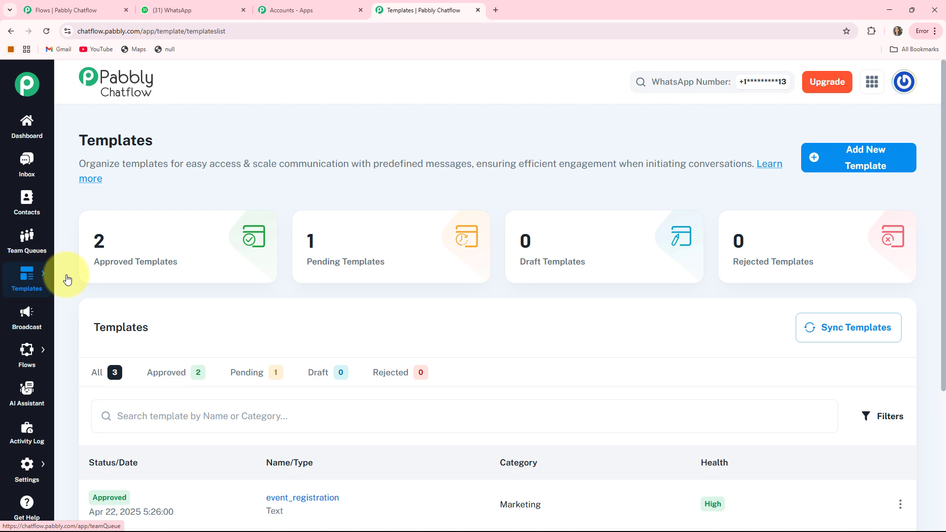
left_click(31, 317)
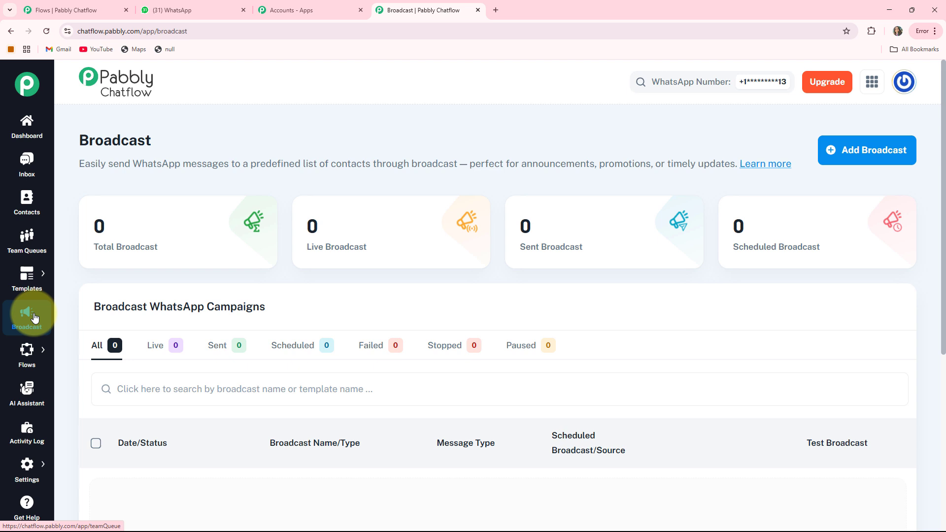
mouse_move(28, 358)
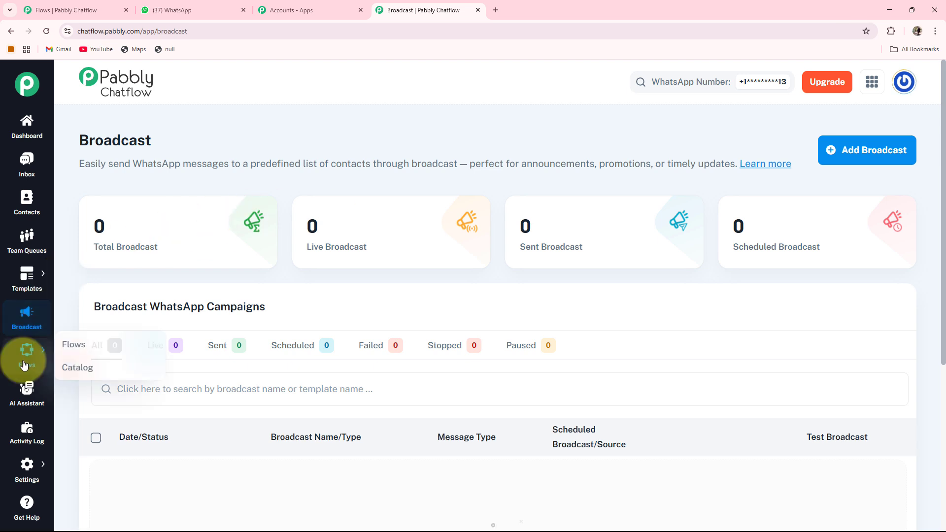
left_click(64, 350)
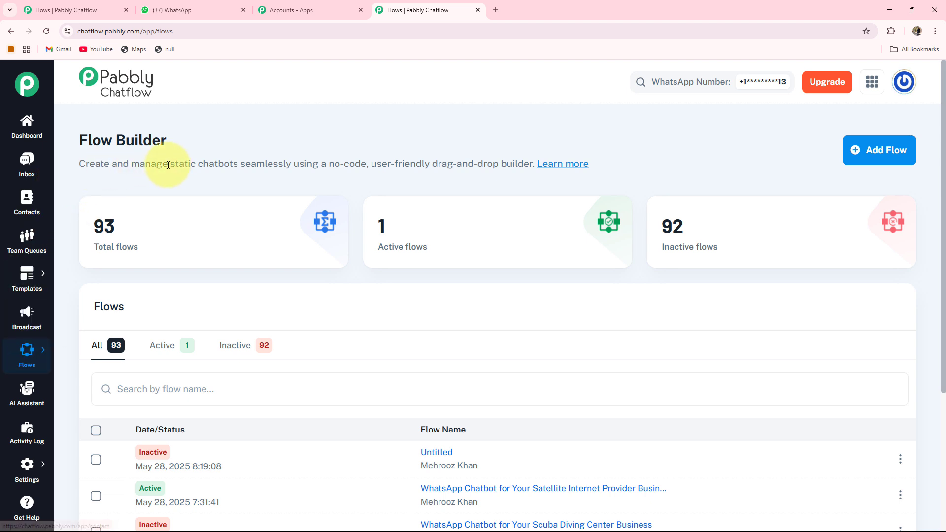
Create a new flow named 'WhatsApp Chatbot for Your Scuba Diving Center Business'.
scroll(168, 165, "down", 2)
scroll(383, 279, "up", 2)
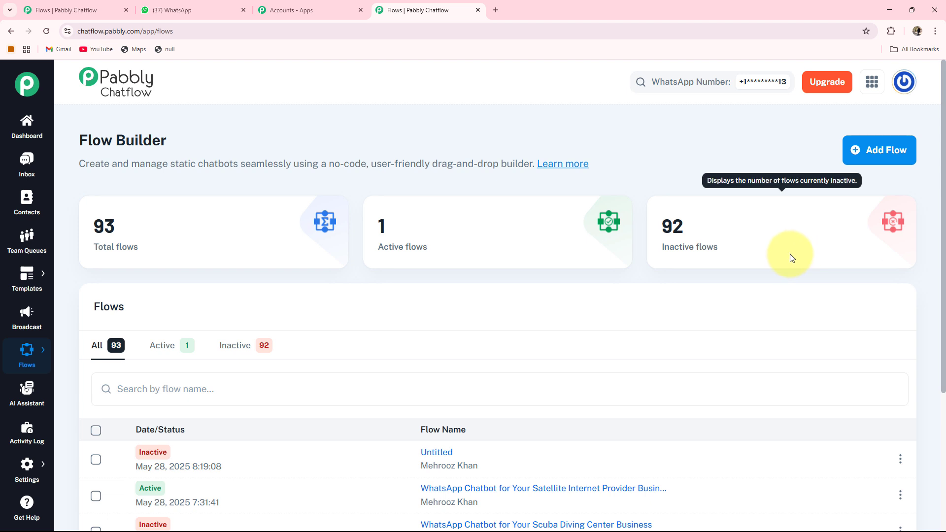
left_click(873, 145)
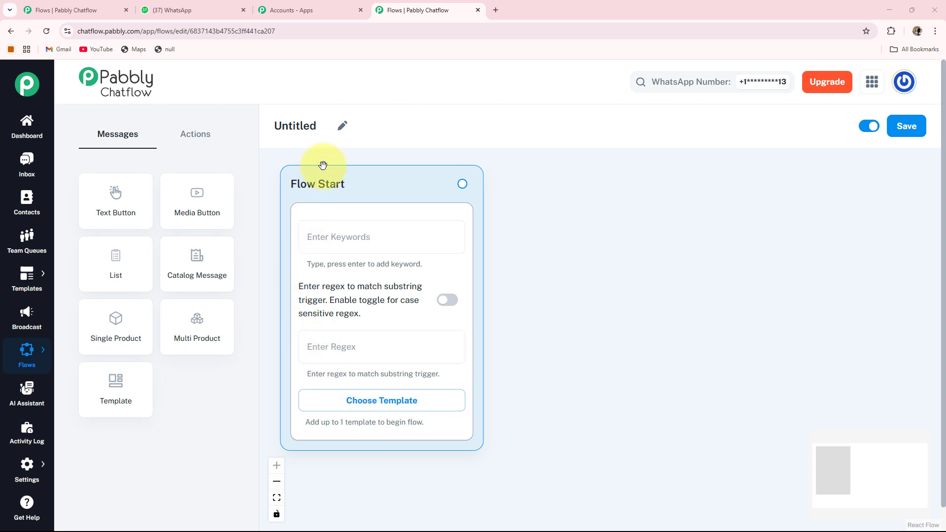
left_click(343, 129)
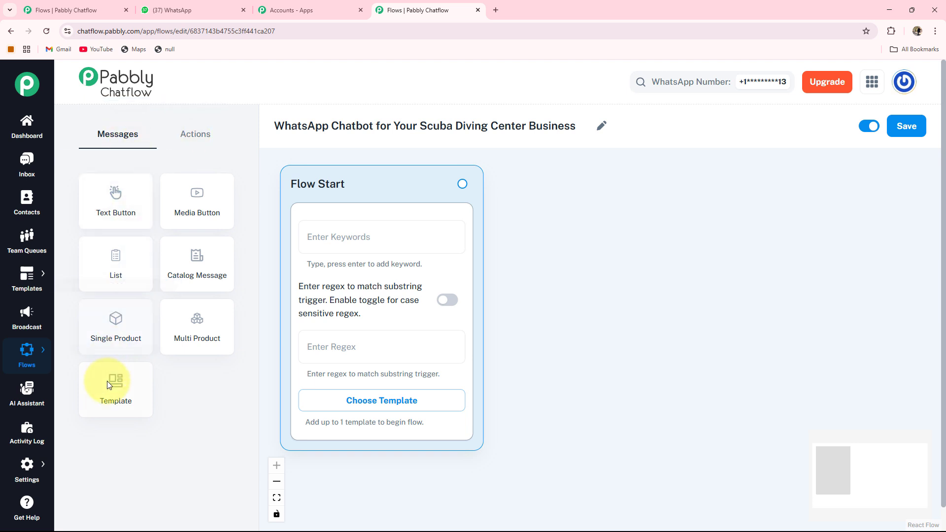
Browse the Actions and Messages node lists, then save the new flow.
left_click(200, 138)
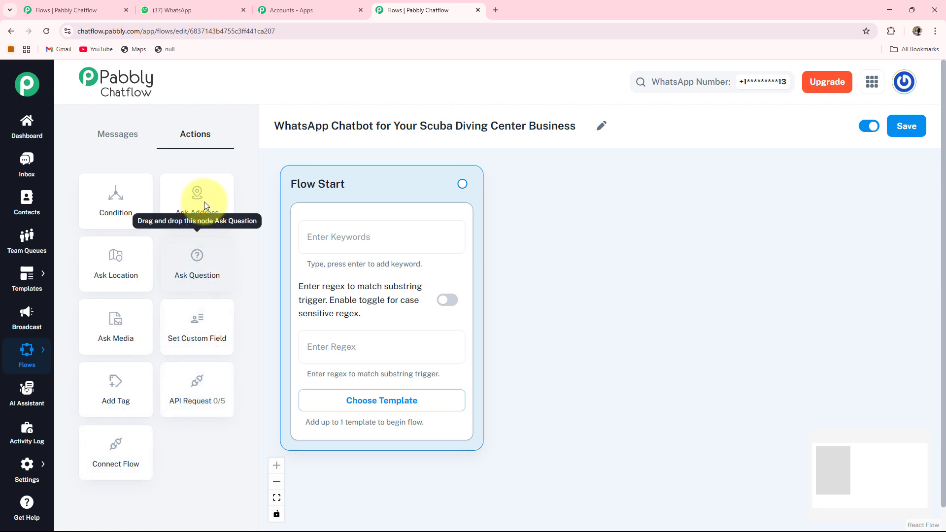
left_click(113, 131)
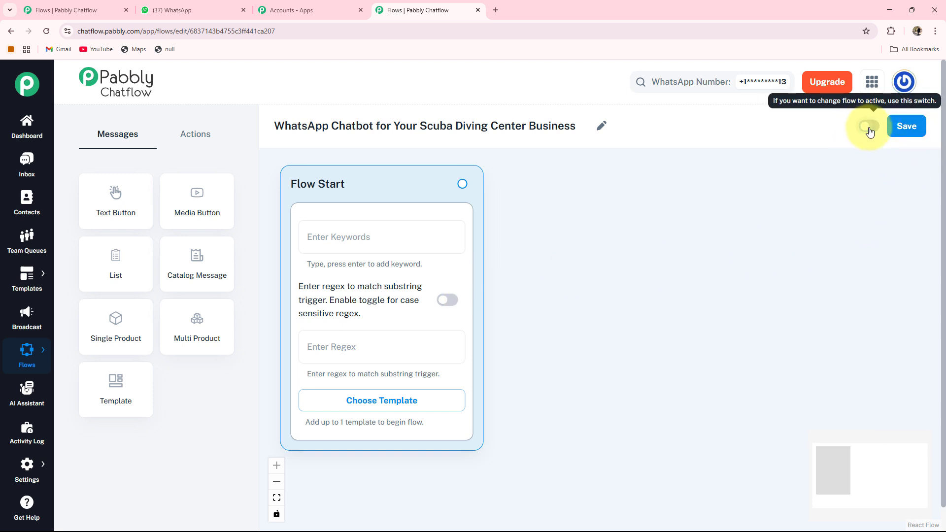
left_click(907, 128)
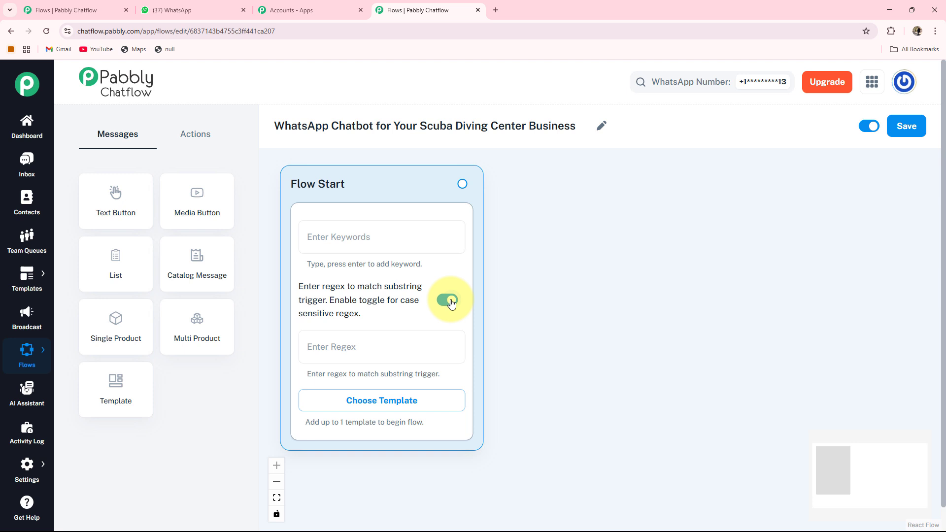
Set the Flow Start trigger regex to [\s\S]+ with case-sensitive matching off.
left_click(448, 300)
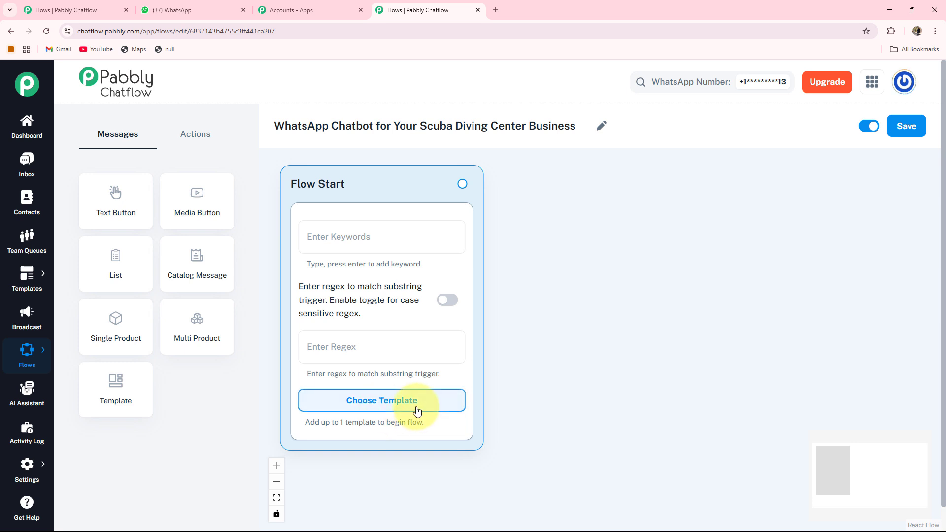
left_click(416, 411)
key("Escape")
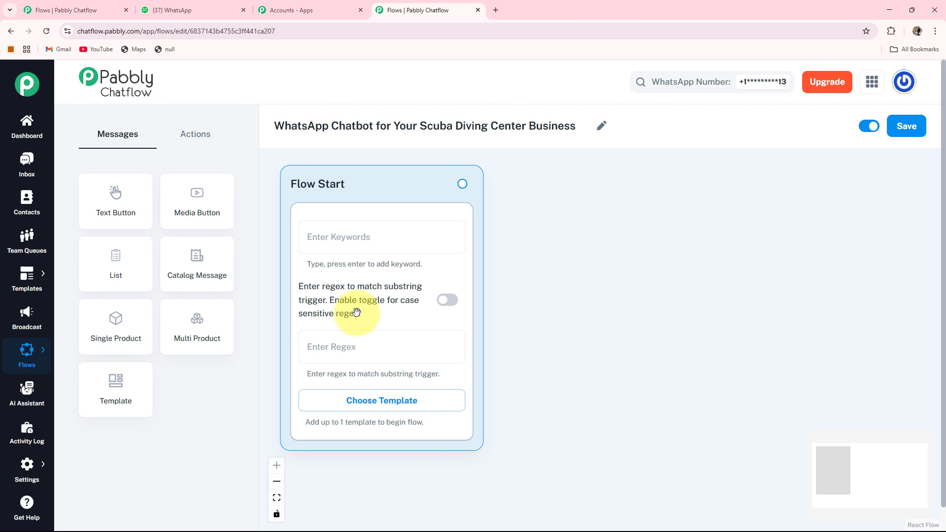
left_click(330, 346)
type("[\\s\\S]+")
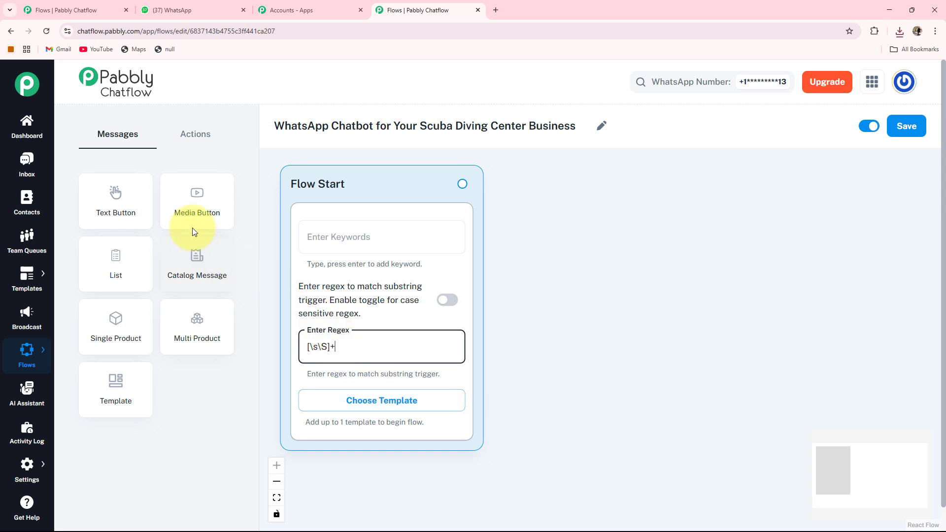
Add a Message node beside Flow Start with an Image media type holding the scuba diving photo.
left_click_drag(198, 201, 574, 188)
left_click(583, 246)
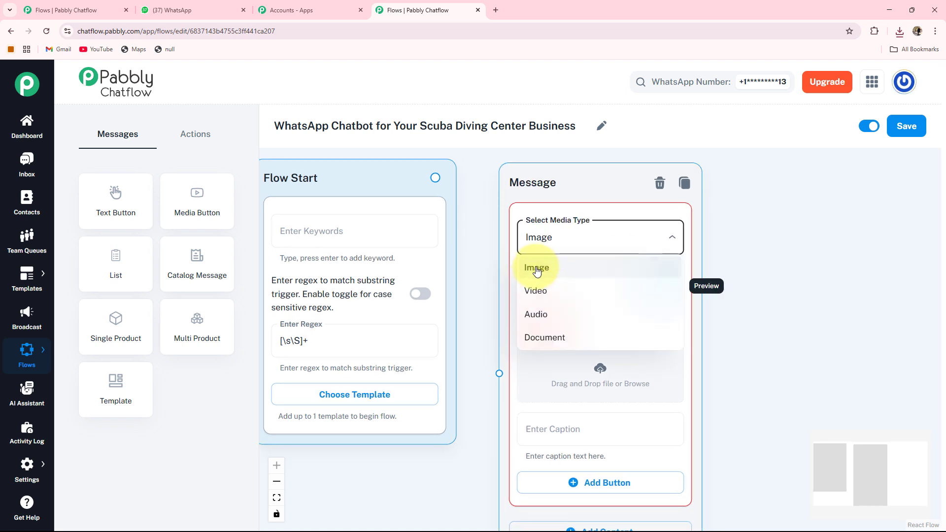
left_click(538, 269)
left_click(606, 372)
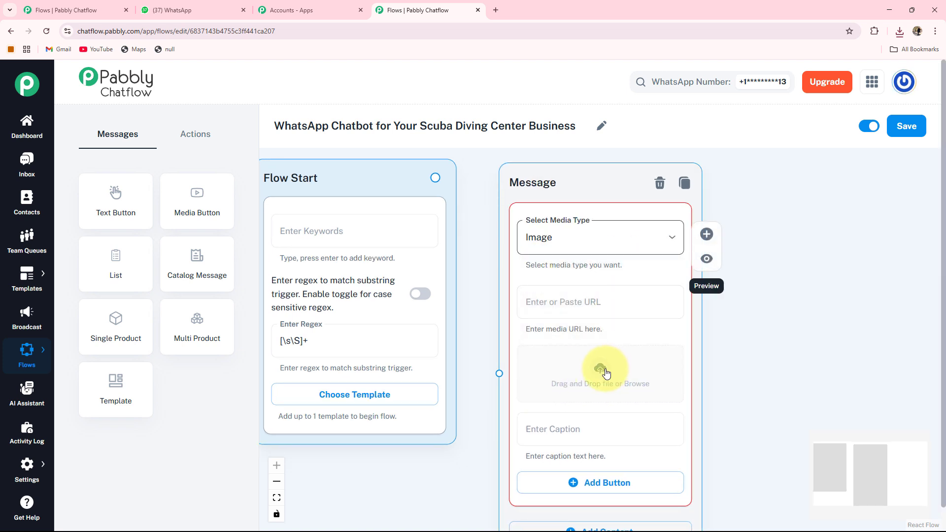
double_click(127, 115)
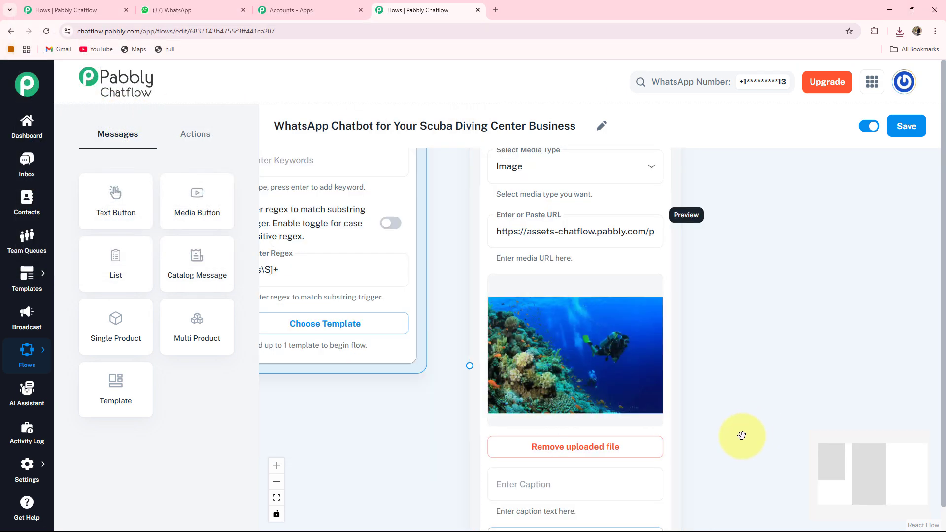
left_click_drag(739, 423, 741, 339)
scroll(739, 323, "down", 5)
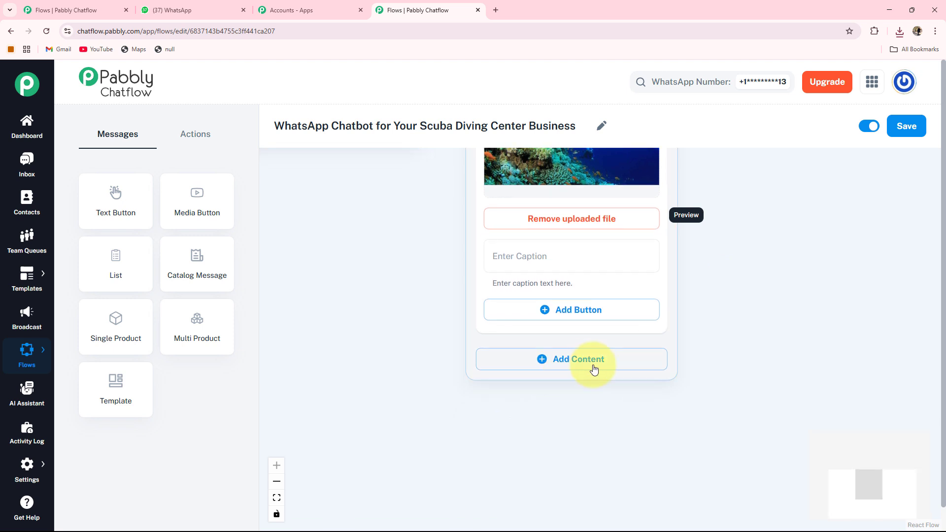
left_click(595, 368)
Add a Text + Button block containing the welcome message ending 'How Can I Help You Today'.
left_click(593, 369)
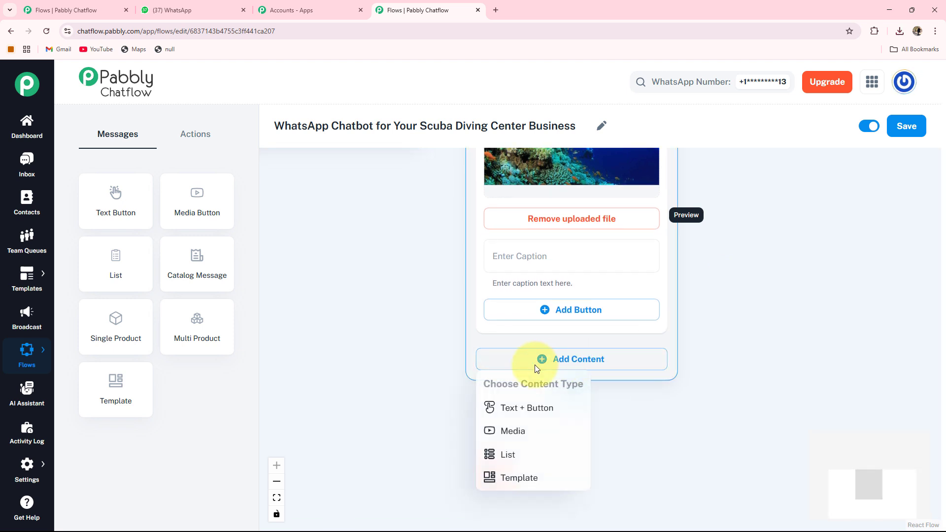
left_click(522, 410)
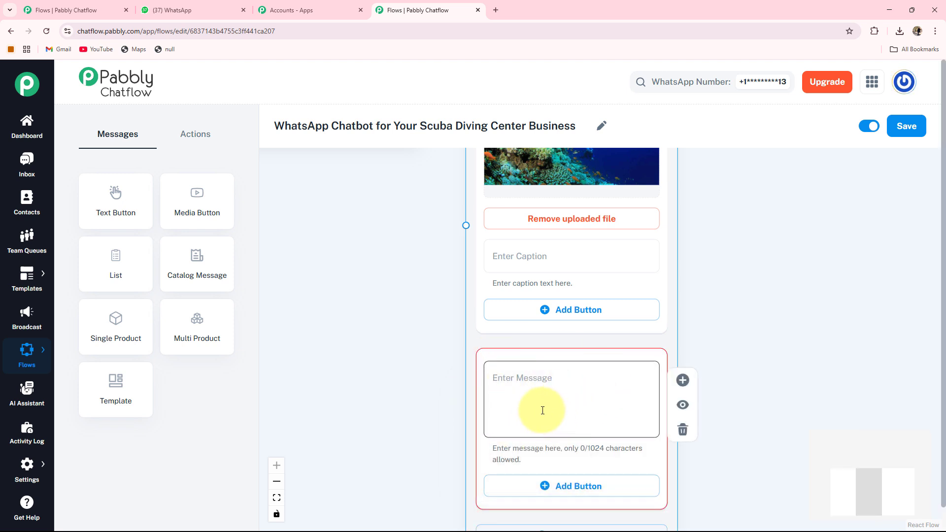
left_click(486, 367)
key("ctrl+v")
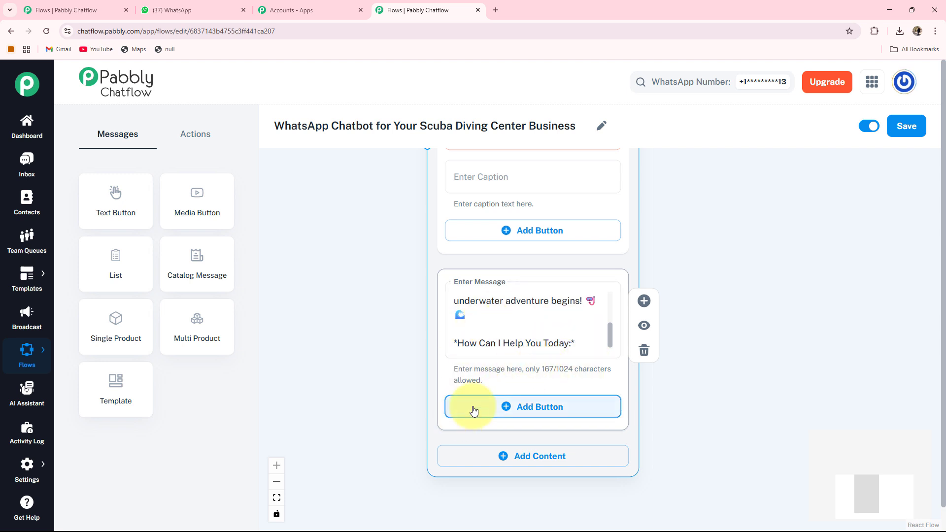
Add reply buttons Book Your Dive, Show Schedules and Safety Tips to the welcome message.
left_click(501, 407)
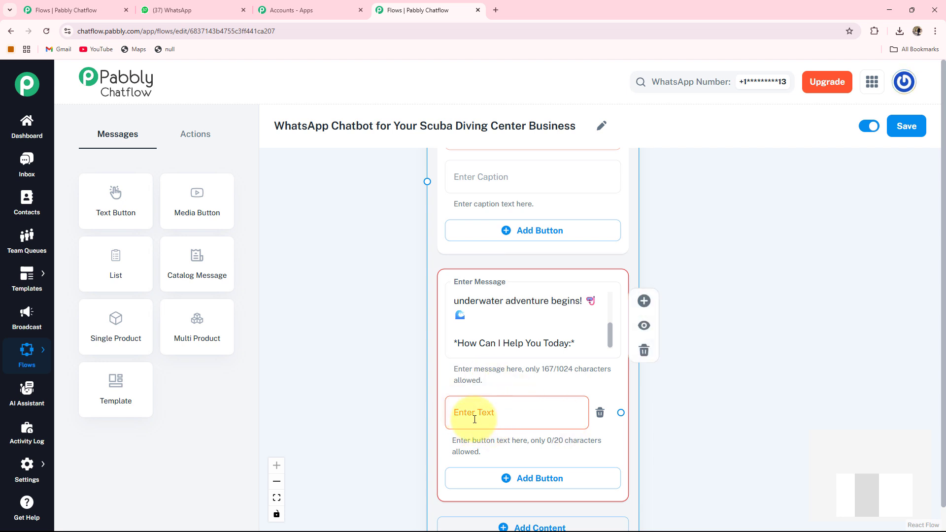
left_click(474, 420)
type("Book Your Dive ✅")
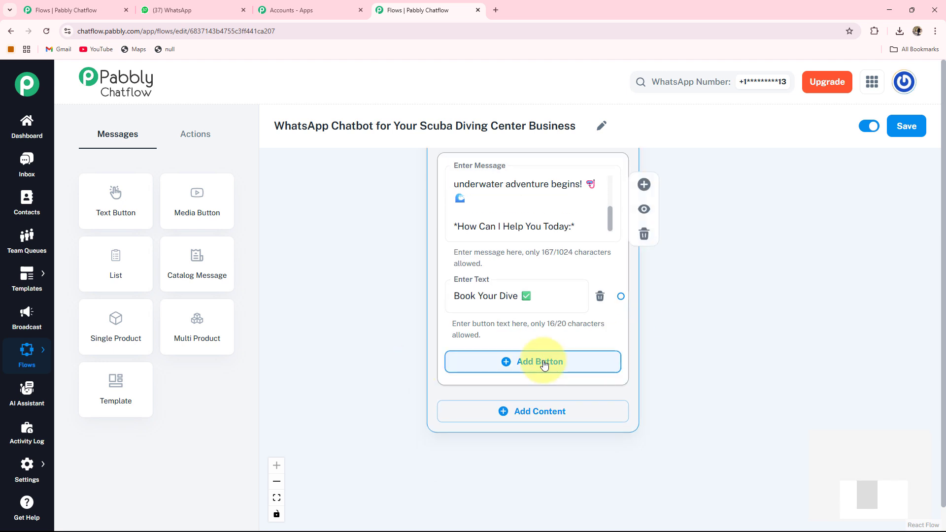
left_click(540, 364)
left_click(541, 368)
type("Show Schedules 🗓️")
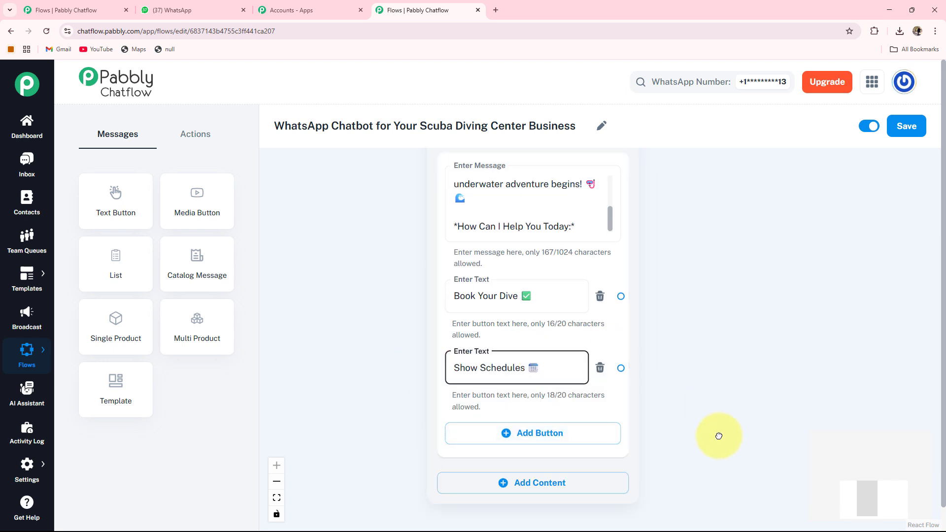
scroll(416, 359, "down", 2)
left_click(484, 359)
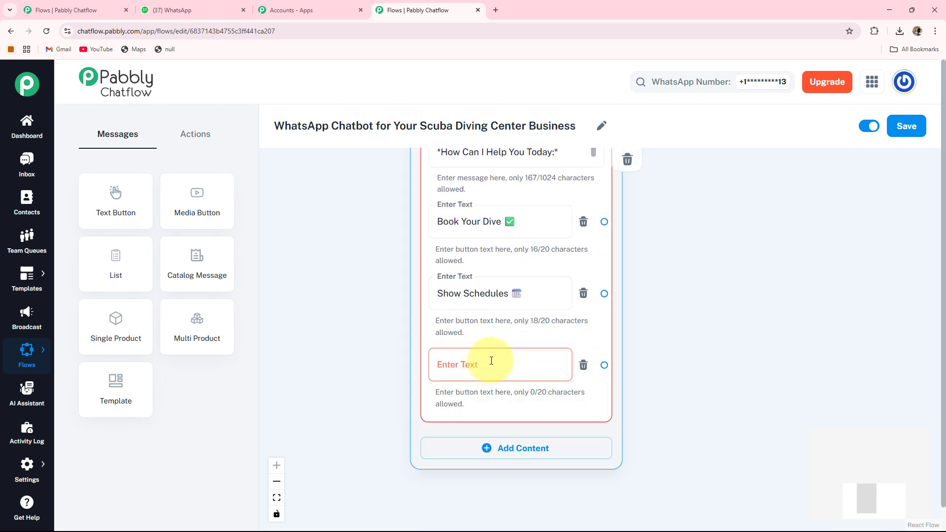
type("Safety Tips 🚨")
scroll(570, 320, "down", 3)
Move Flow Start lower on the canvas and zoom in on the welcome message's three buttons.
scroll(384, 311, "up", 5)
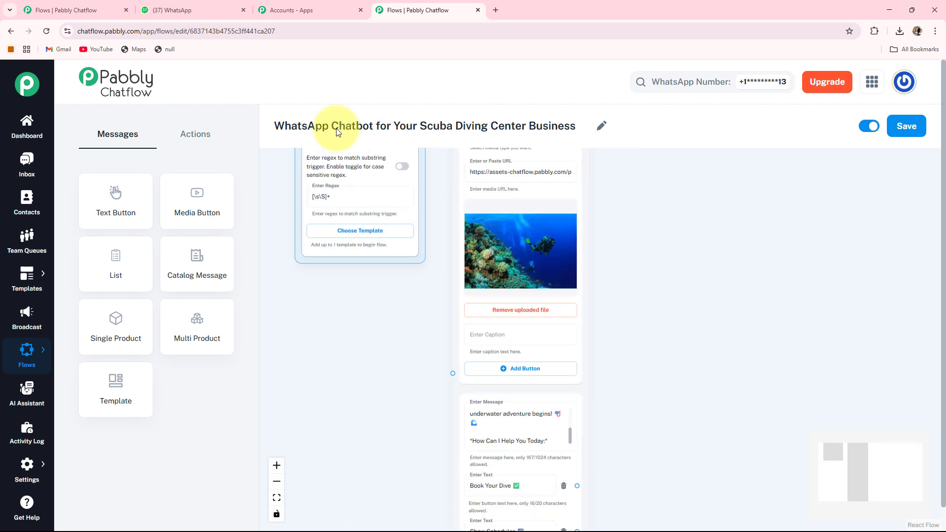
left_click_drag(386, 218, 386, 350)
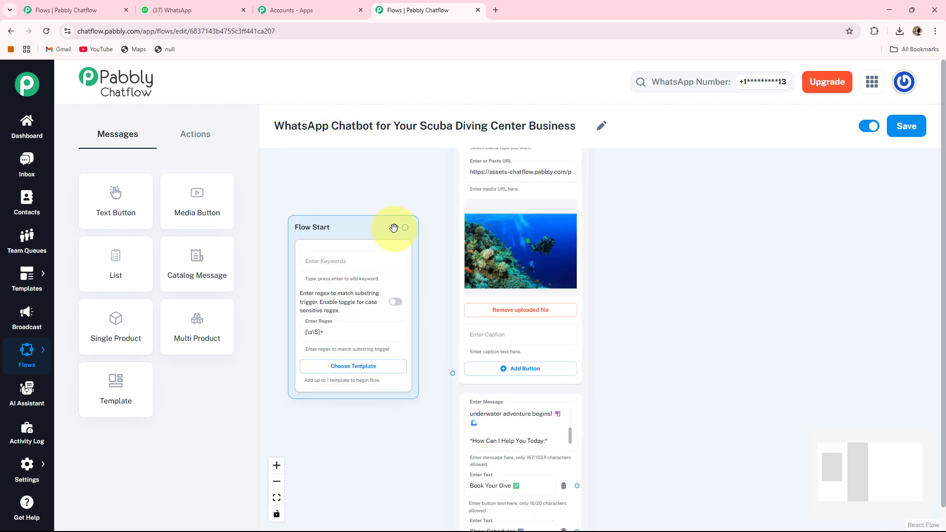
scroll(407, 429, "down", 1)
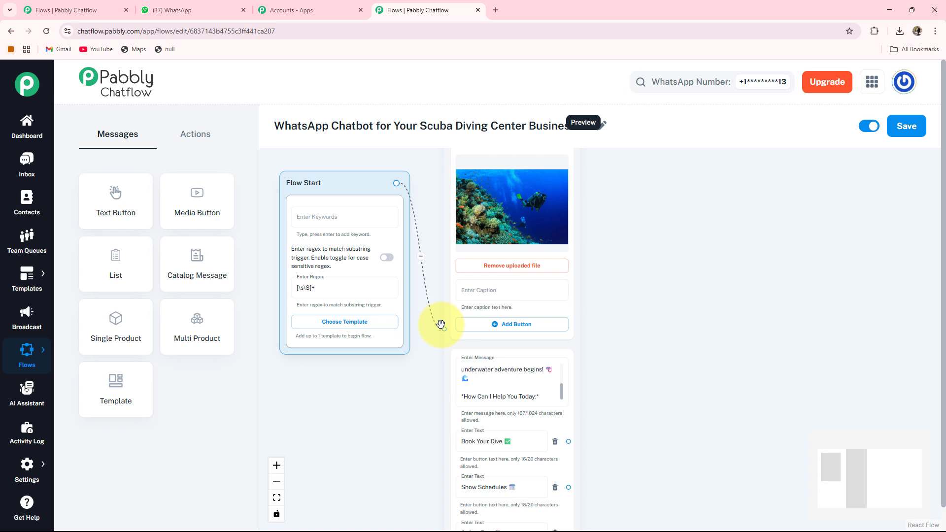
left_click_drag(600, 393, 528, 255)
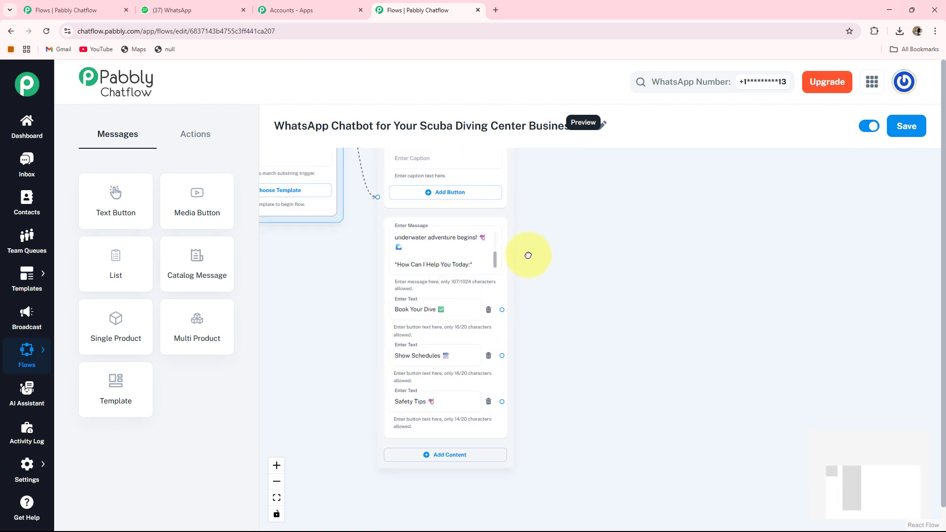
scroll(529, 255, "up", 2)
left_click_drag(571, 355, 578, 338)
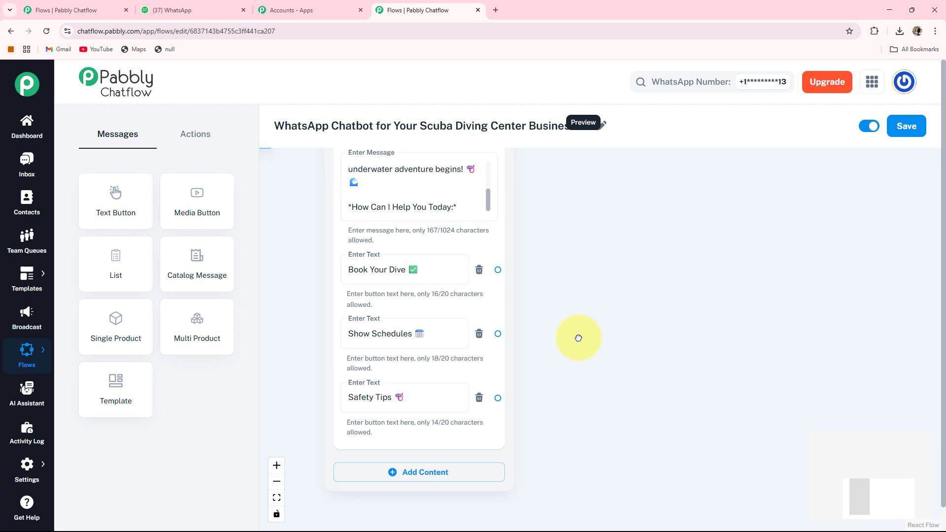
mouse_move(359, 246)
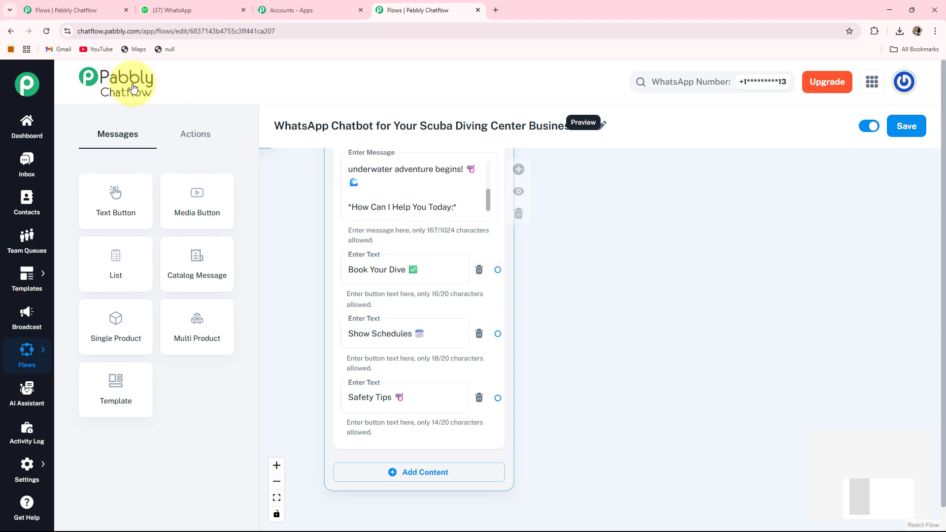
Add a Question node beside the menu message asking for the diver's full name.
left_click(204, 134)
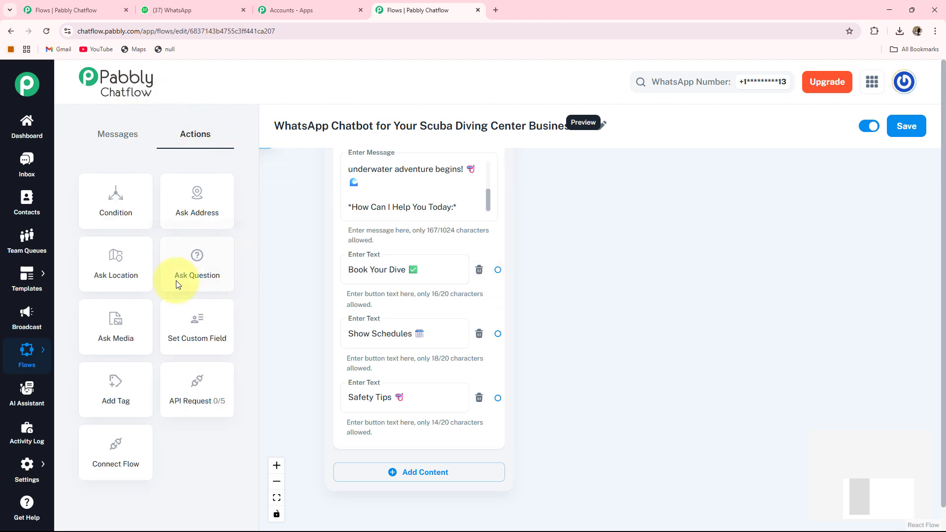
left_click_drag(209, 269, 612, 460)
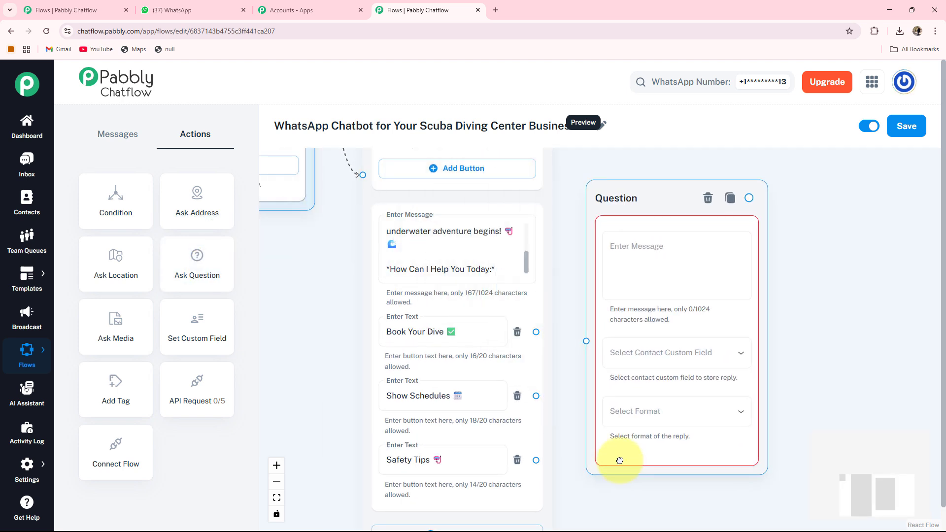
left_click_drag(798, 356, 699, 299)
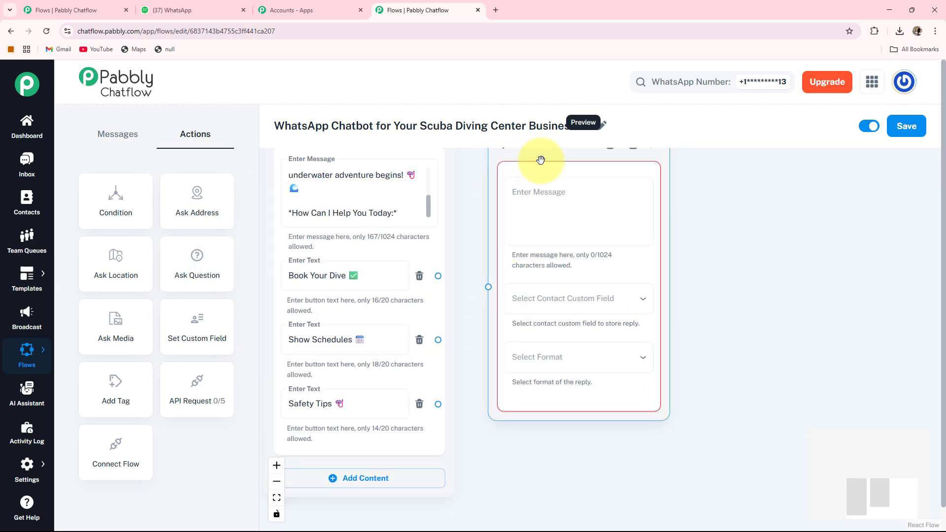
left_click_drag(540, 160, 545, 210)
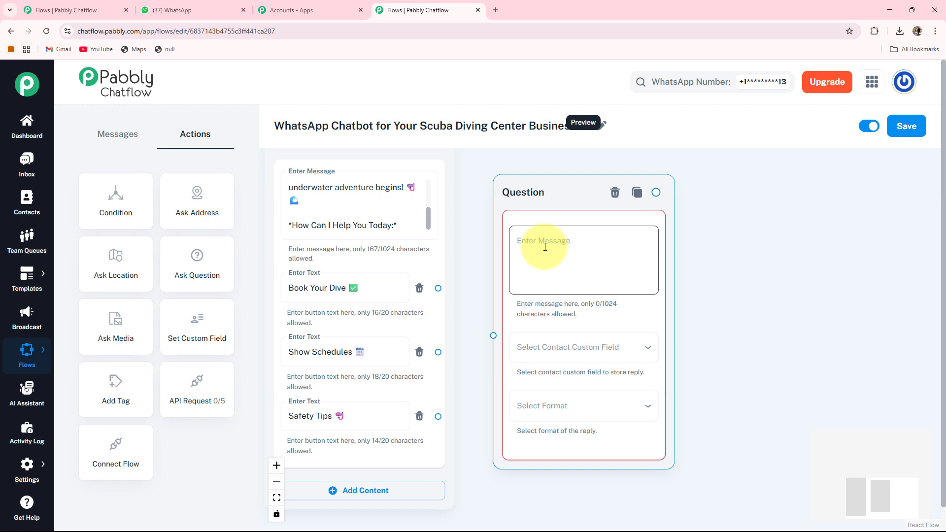
left_click(545, 247)
type("✅ *Let’s Get You Booked for a Dive!* *Please Provide Your Full Name:* 😊")
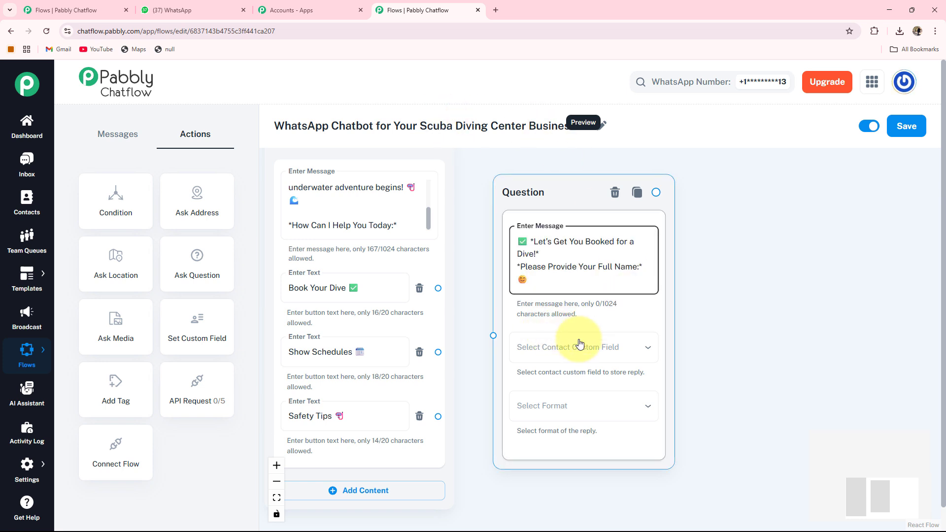
Save the reply to the FullName custom field with Text as the required format.
left_click(562, 350)
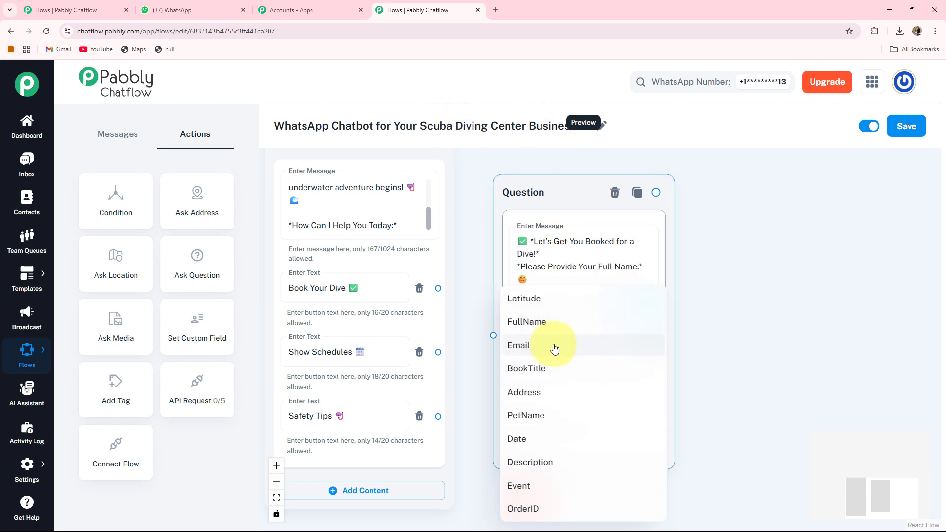
left_click(545, 320)
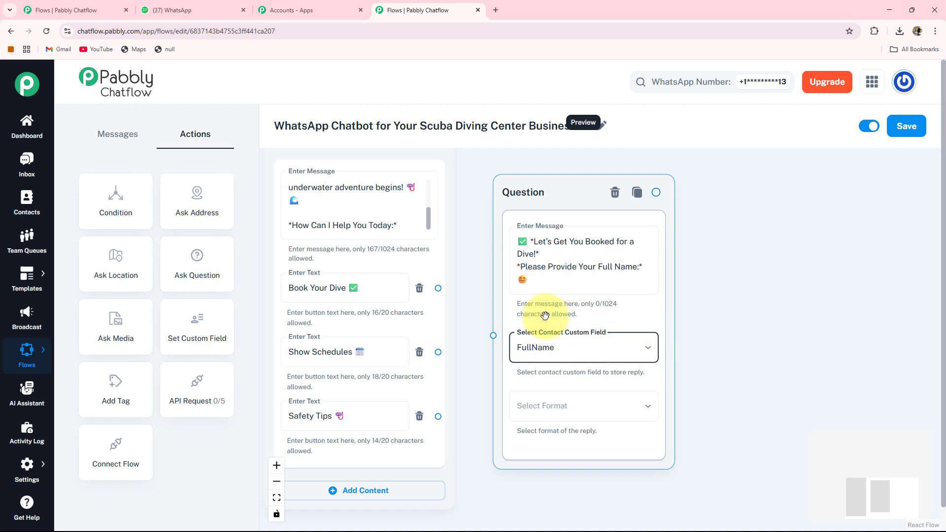
scroll(707, 383, "down", 2)
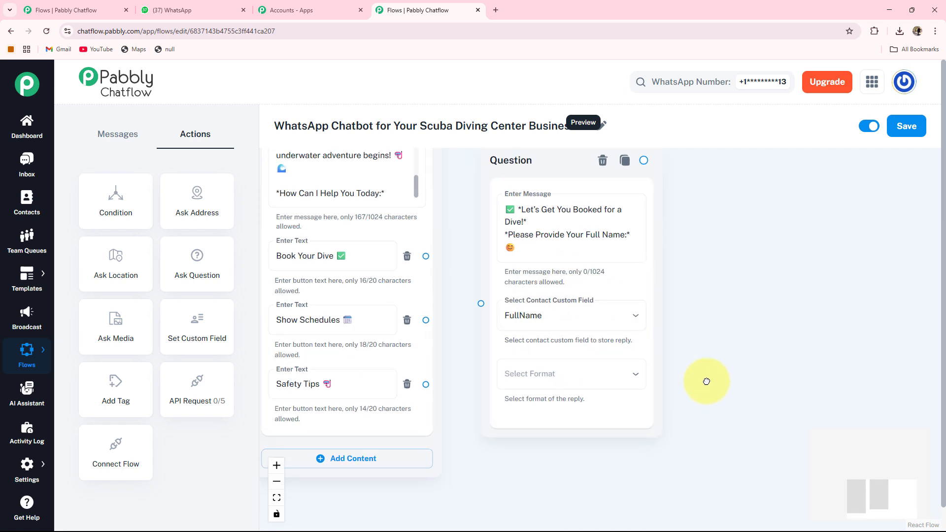
left_click(517, 365)
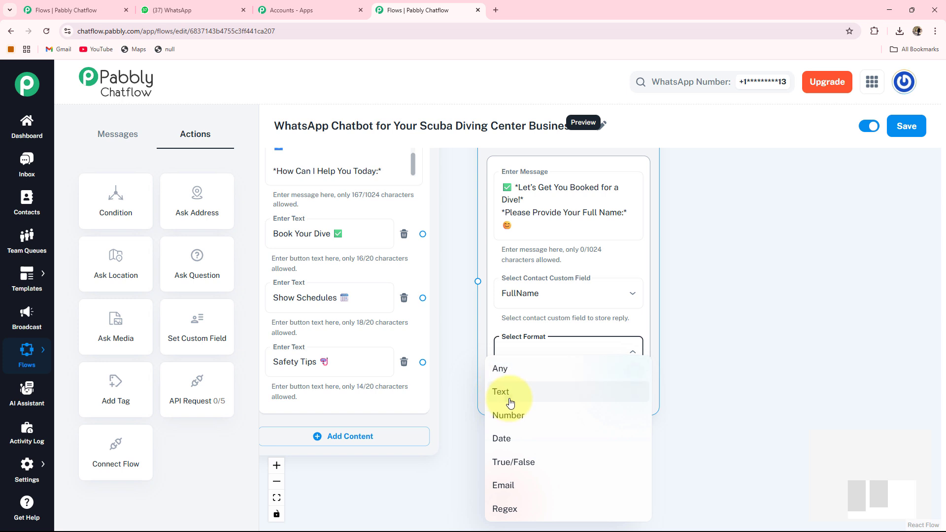
left_click(510, 391)
scroll(715, 411, "down", 3)
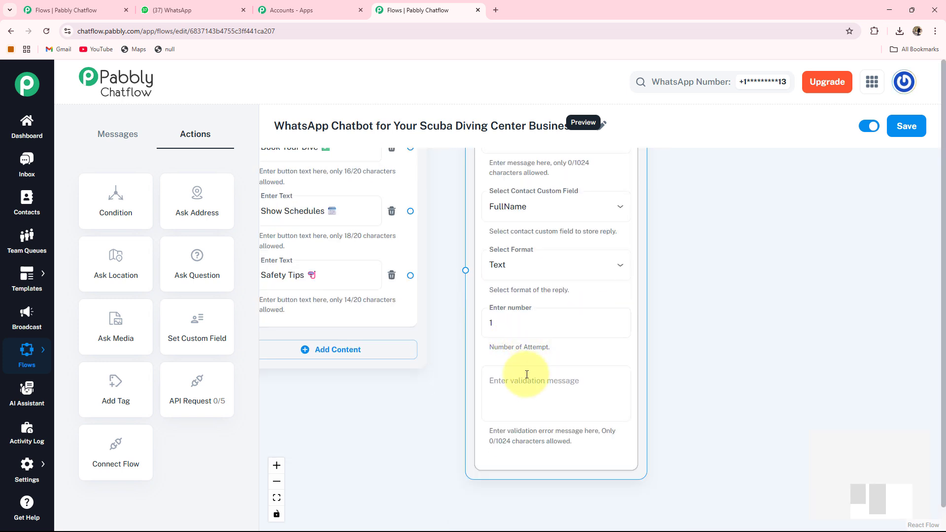
left_click(599, 383)
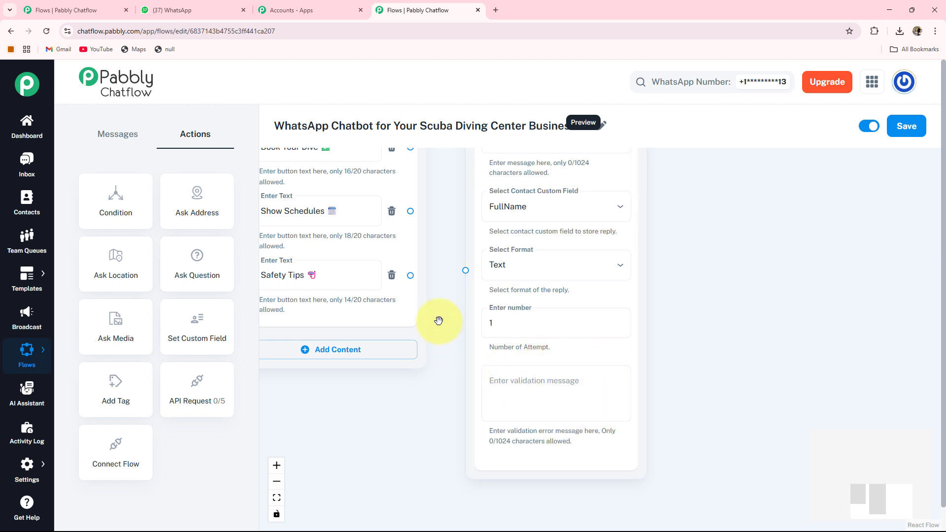
Connect the Book Your Dive button to the full-name question.
left_click_drag(437, 319, 490, 448)
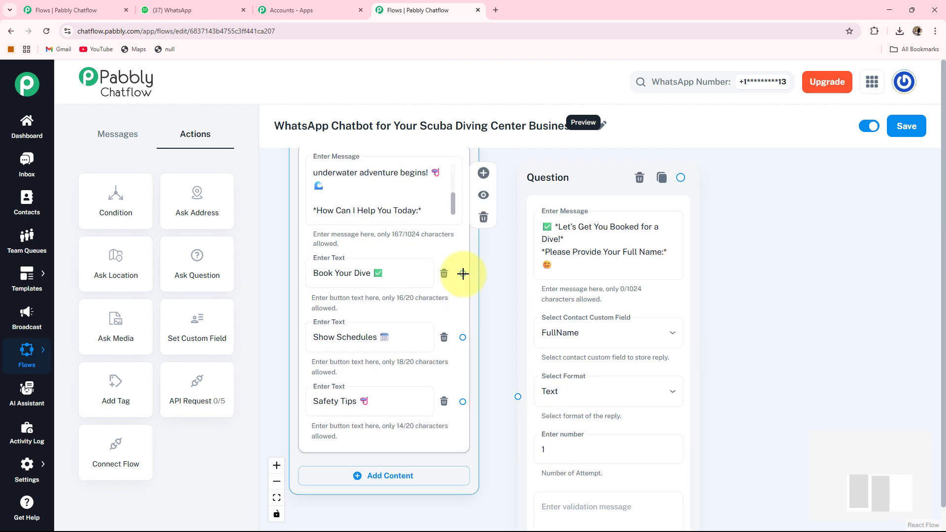
left_click_drag(464, 273, 516, 396)
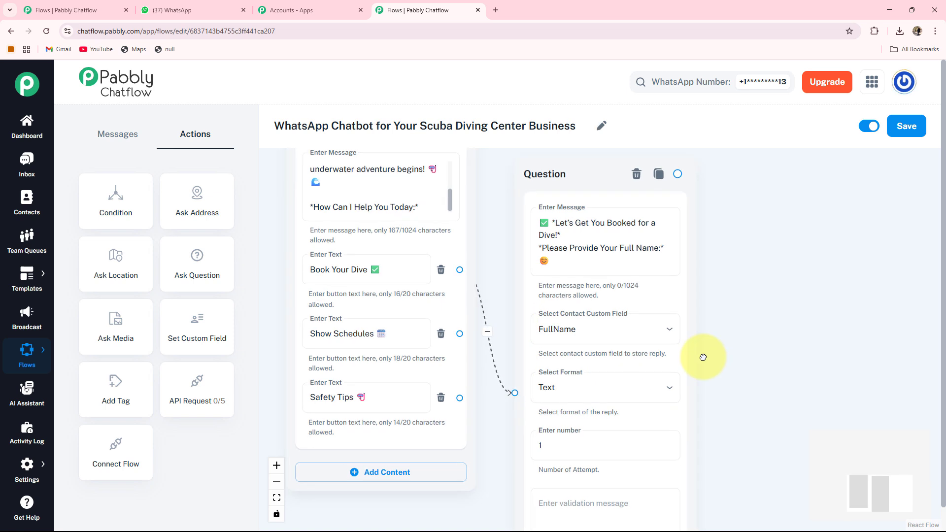
left_click_drag(697, 353, 596, 358)
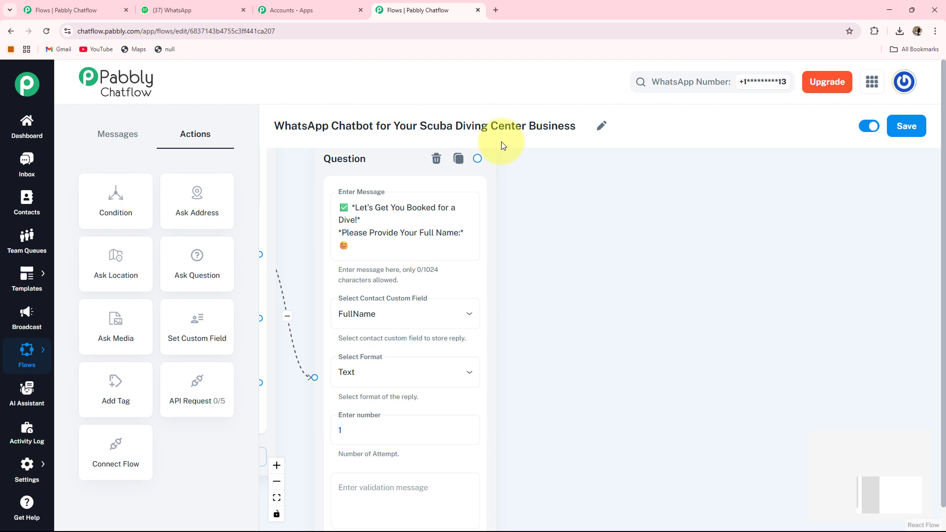
Add a linked Text + Button message after the question with the Choose Time Slot prompt.
left_click_drag(475, 156, 508, 194)
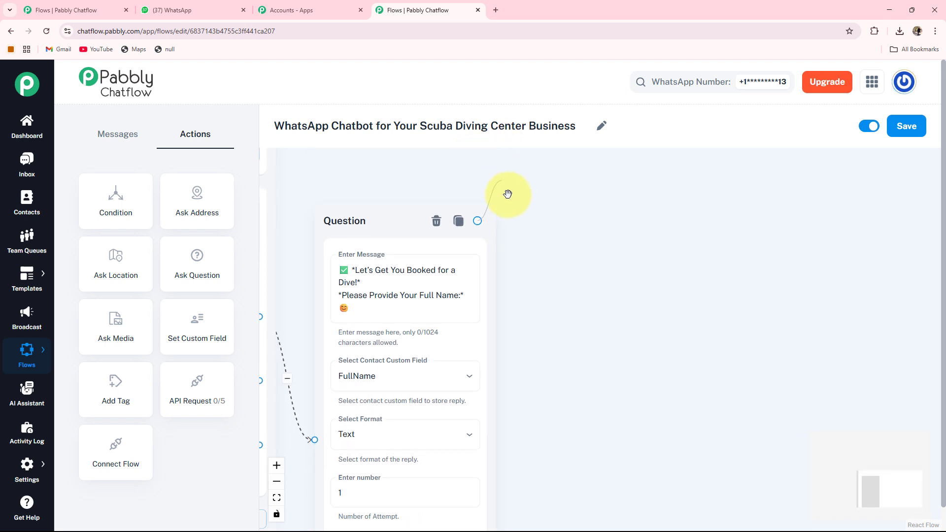
left_click_drag(636, 359, 635, 360)
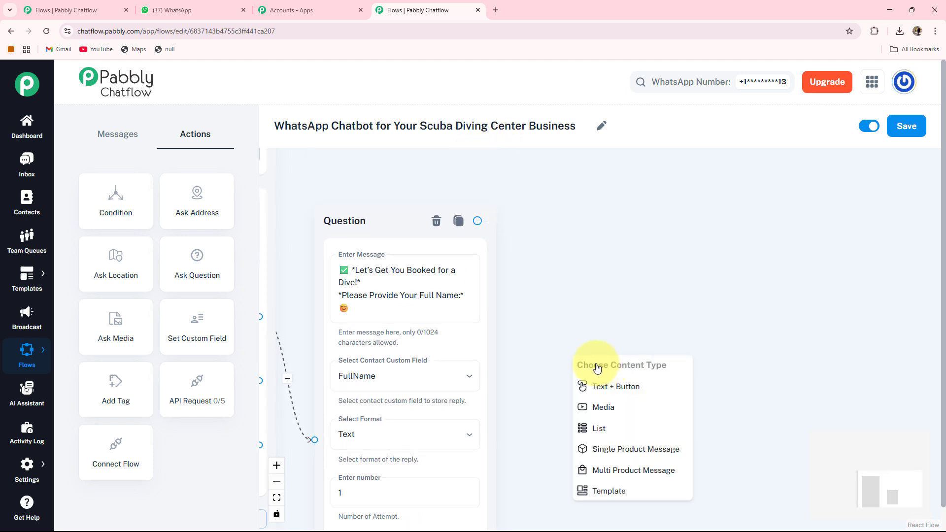
left_click(615, 390)
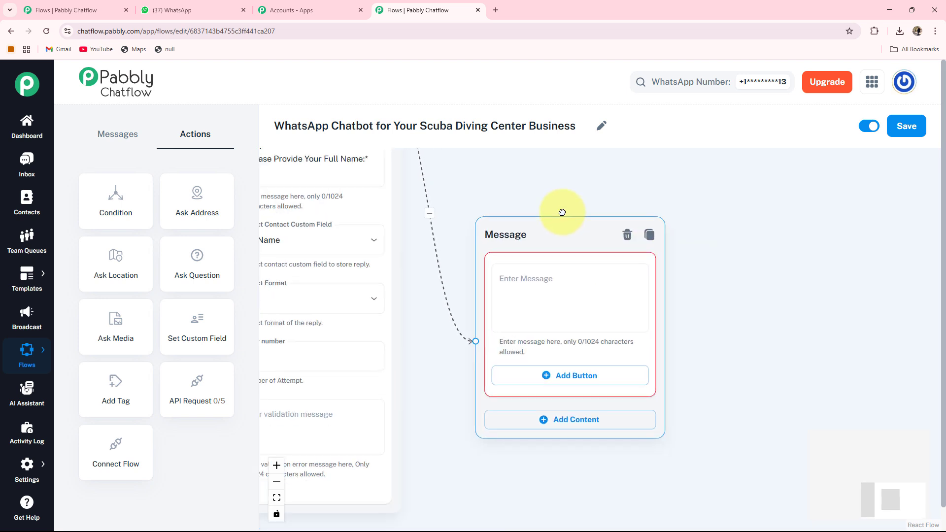
left_click_drag(566, 211, 527, 184)
left_click(484, 260)
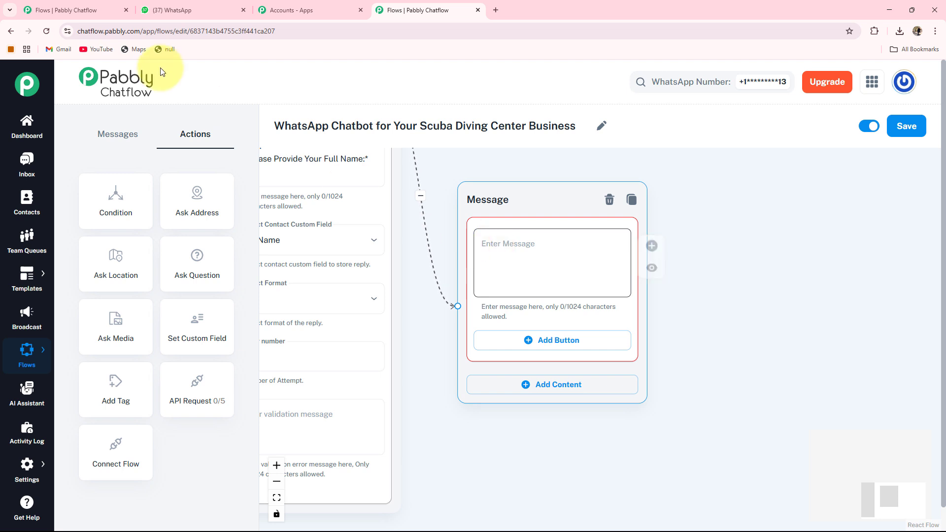
type("*Choose Time Slot:* ⏰")
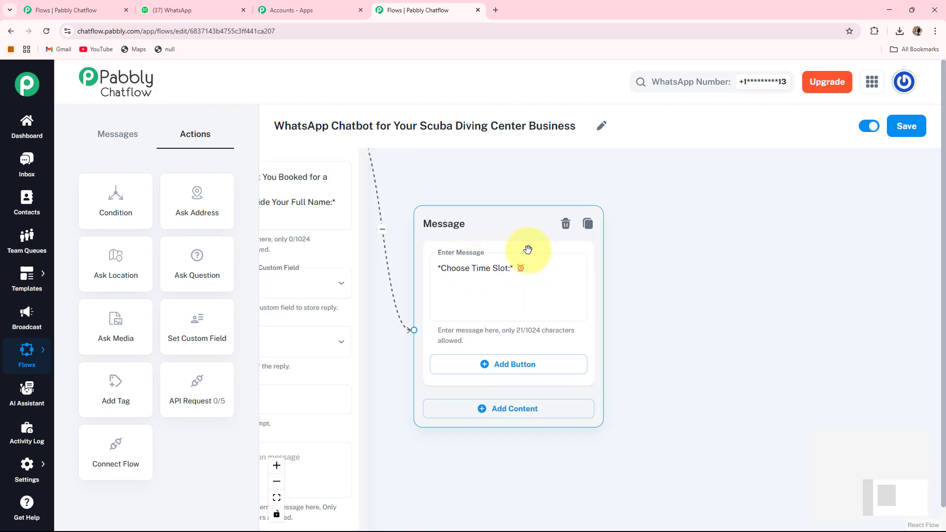
left_click(661, 338)
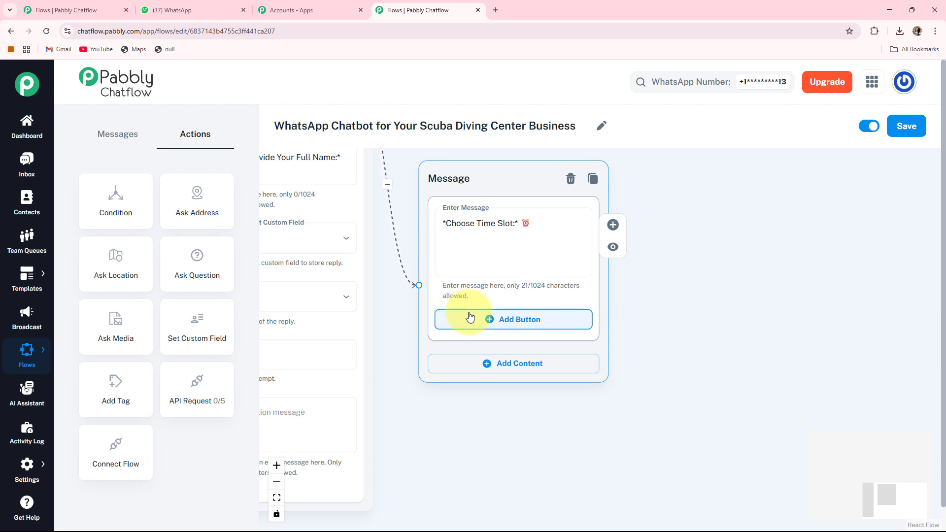
Add buttons for 8:00 AM – 11:00 AM, 12:00 PM – 3:00 PM and 4:00 PM – 7:00 PM.
left_click(491, 325)
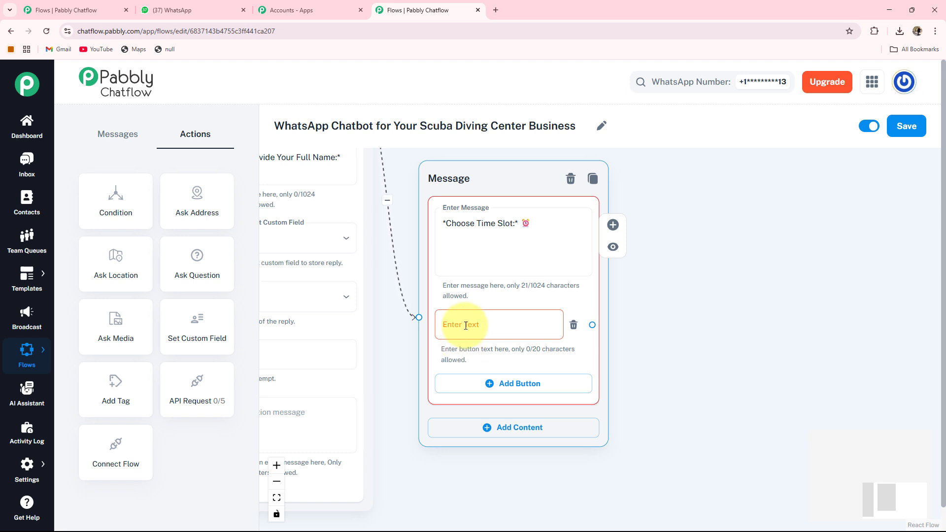
left_click(465, 326)
type("8:00 AM – 11:00 AM😊")
scroll(458, 323, "down", 2)
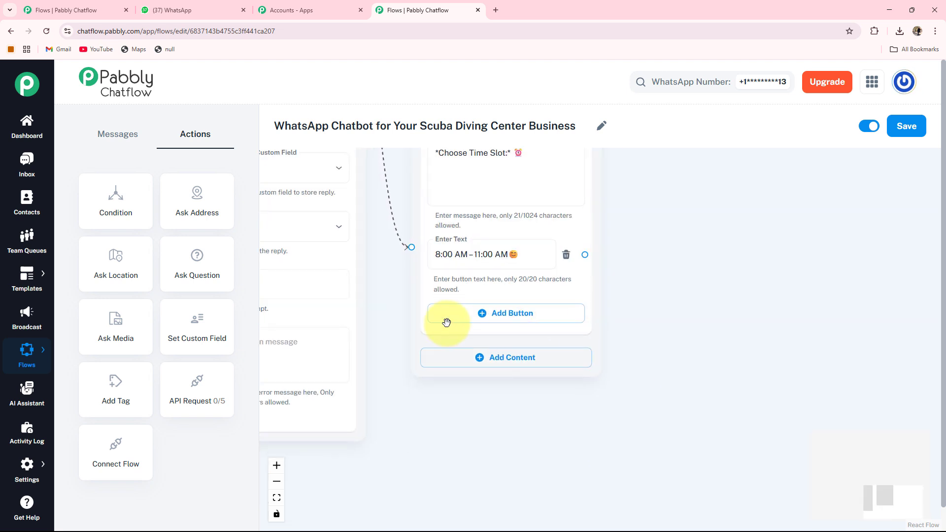
left_click(504, 313)
left_click(505, 313)
type("12:00 PM – 3:00 PM😊")
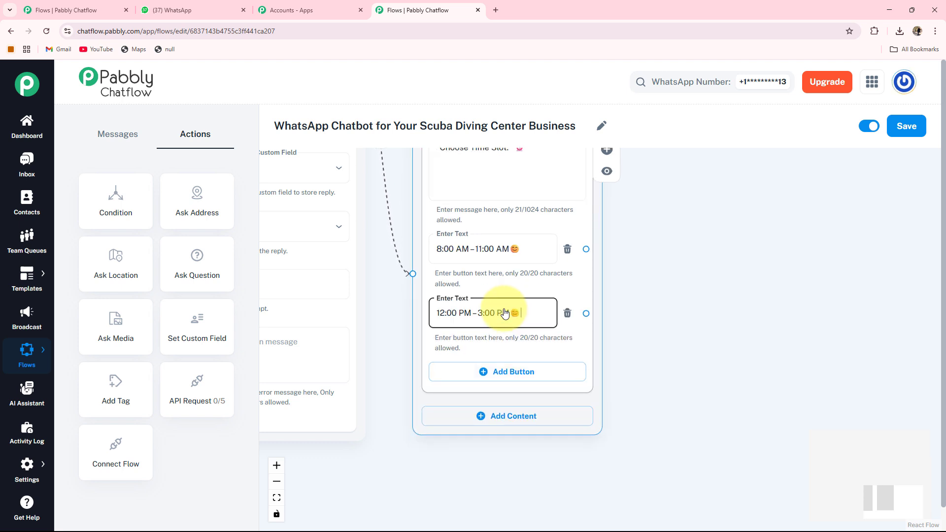
scroll(493, 354, "down", 1)
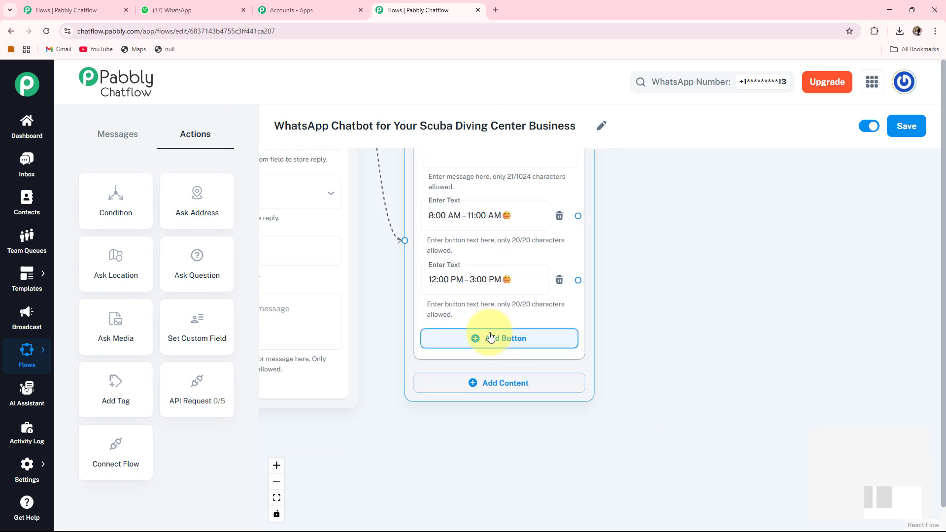
left_click(491, 338)
left_click(490, 338)
type("4:00 PM – 7:00 PM😊")
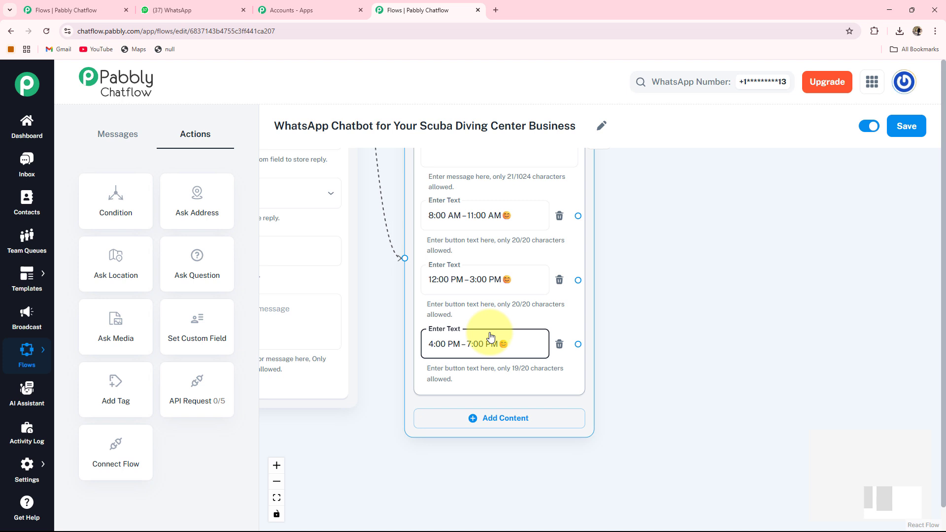
scroll(676, 296, "up", 2)
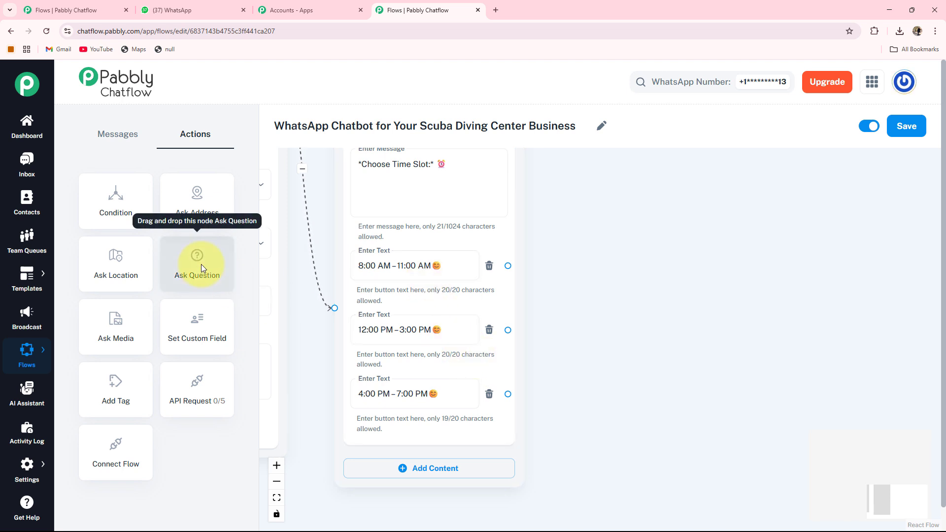
Add a Question asking for the preferred booking date, saved to Date in Date format.
left_click_drag(201, 264, 818, 418)
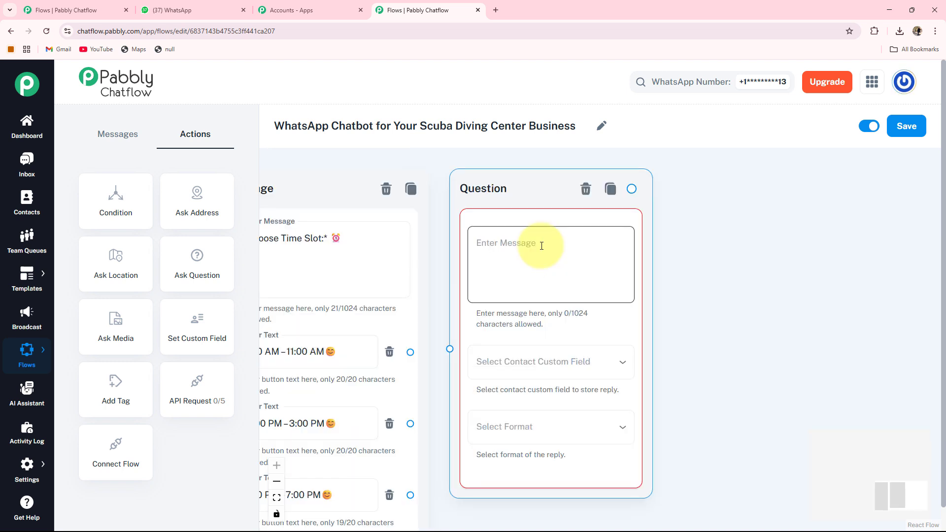
left_click(542, 246)
type("*Please Provide Preferred Date for Booking:* 📅")
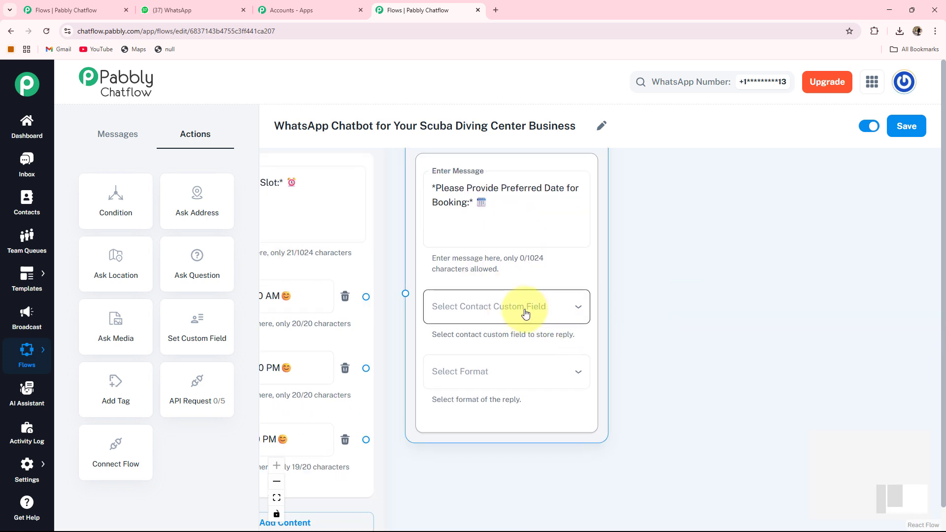
left_click(522, 310)
left_click(463, 438)
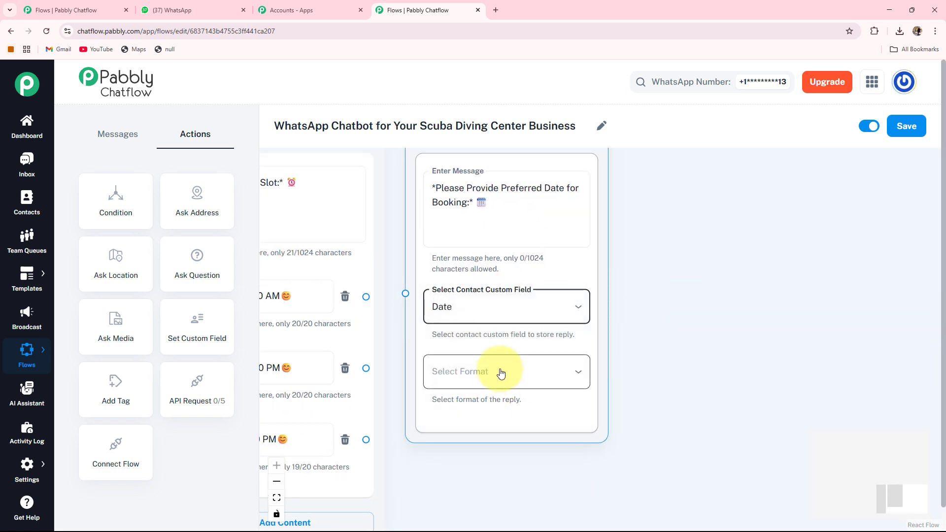
left_click(500, 372)
left_click(454, 436)
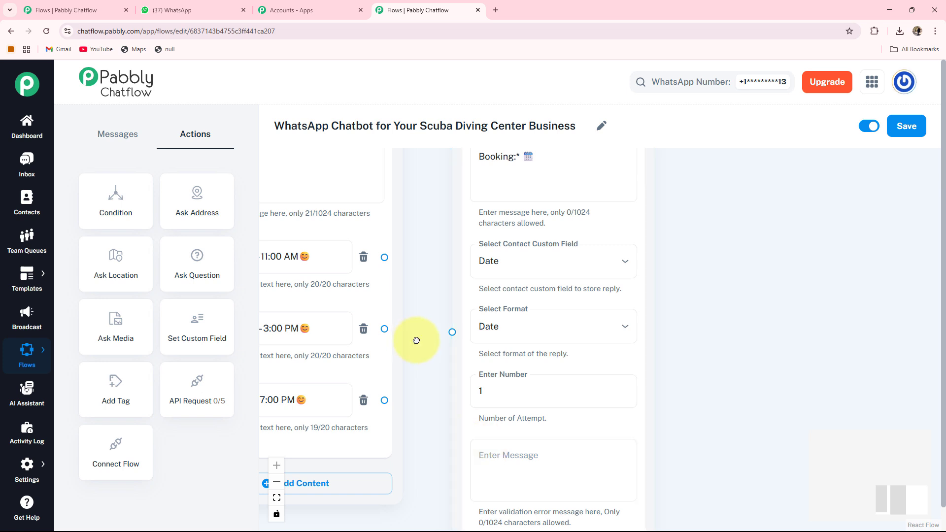
Connect the 8:00 AM, 4:00 PM and 12:00 PM slot buttons to the date question.
left_click_drag(420, 336, 502, 328)
left_click_drag(507, 281, 546, 345)
left_click_drag(478, 413, 546, 346)
left_click_drag(478, 342, 546, 345)
scroll(303, 231, "down", 1)
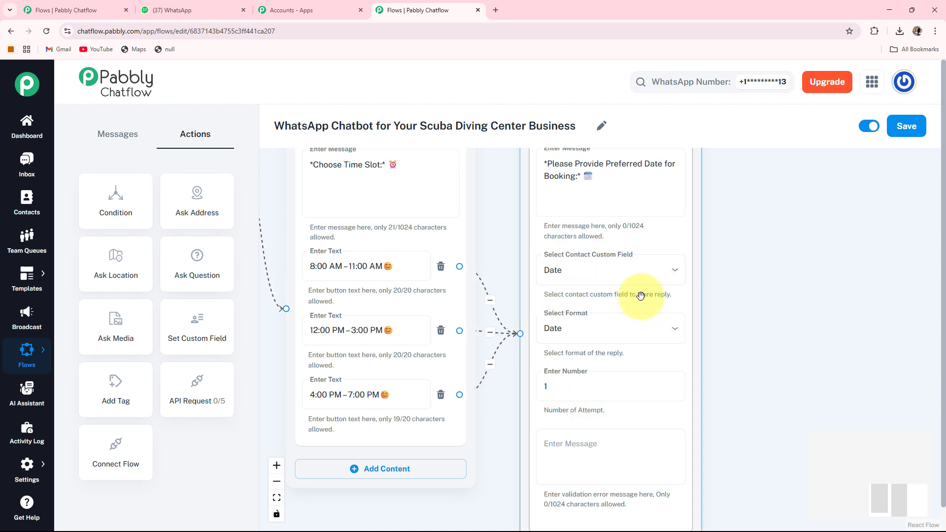
scroll(359, 306, "down", 2)
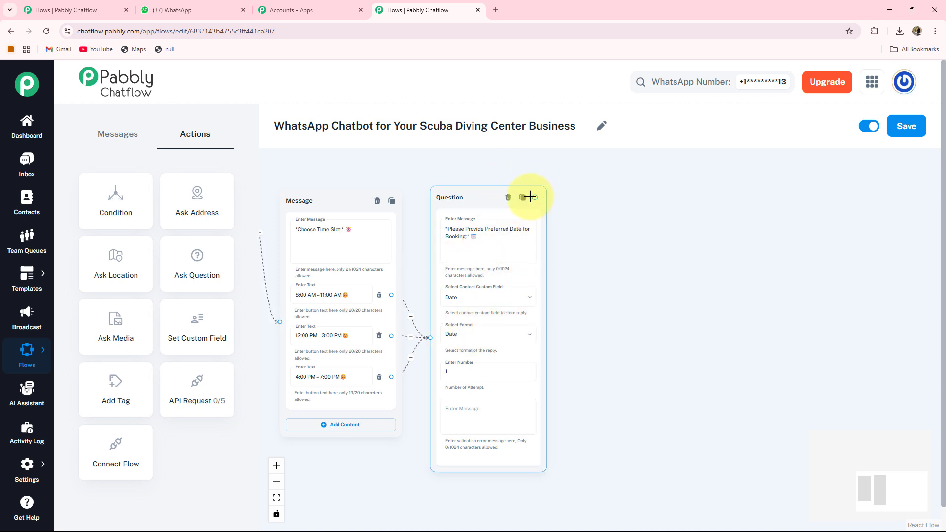
Add a Text + Button message after the date question thanking $FullName and showing the $Date appointment.
left_click_drag(536, 198, 590, 252)
left_click_drag(626, 302, 586, 306)
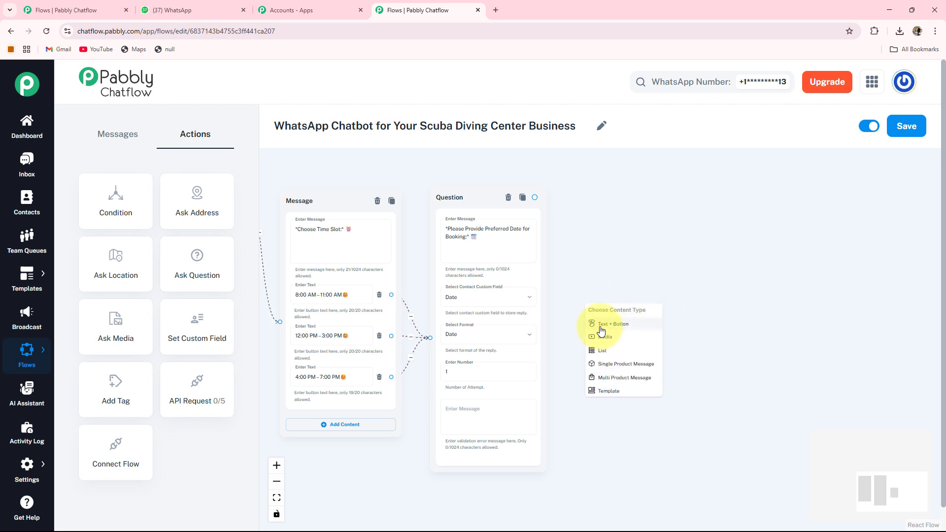
left_click(601, 325)
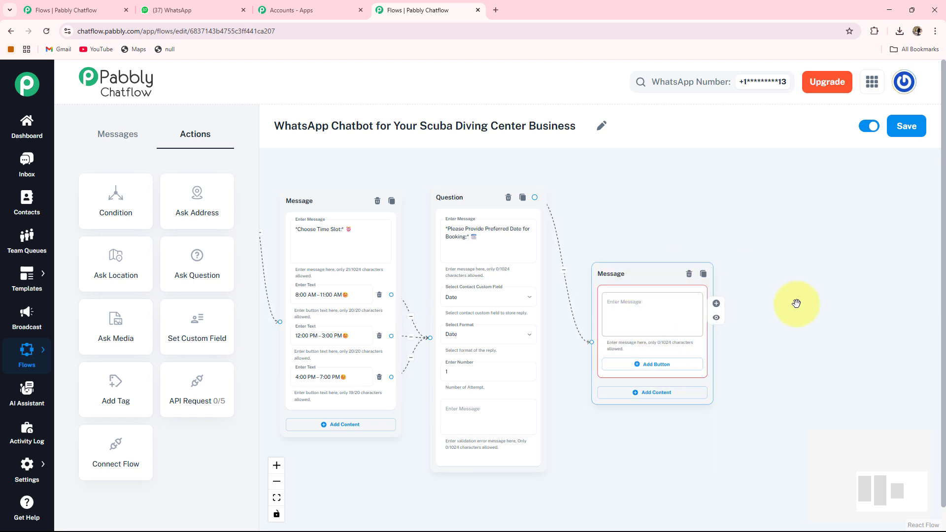
scroll(865, 395, "up", 2)
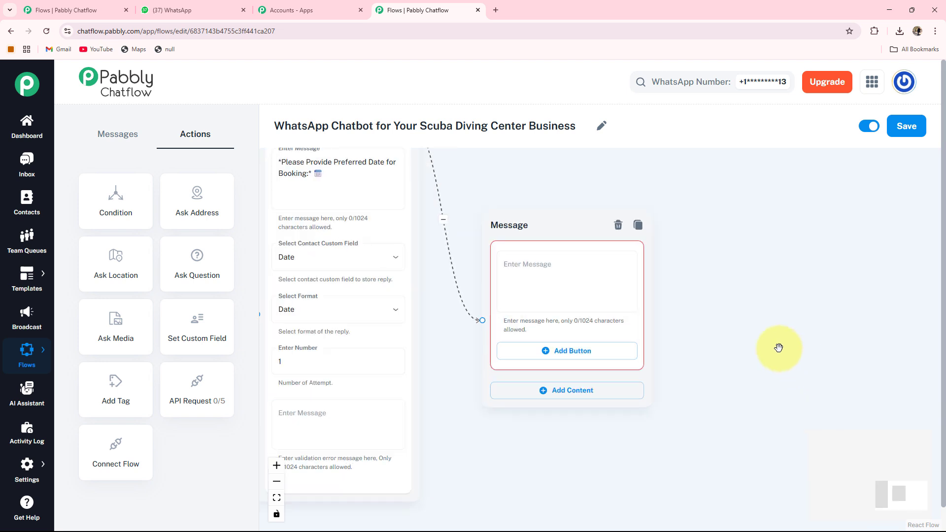
left_click(534, 269)
key("ctrl+v")
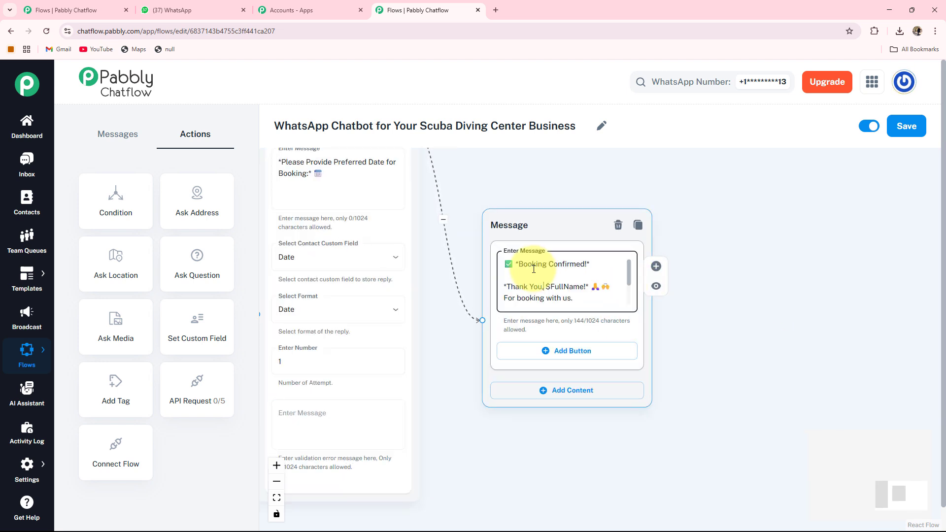
left_click(544, 287)
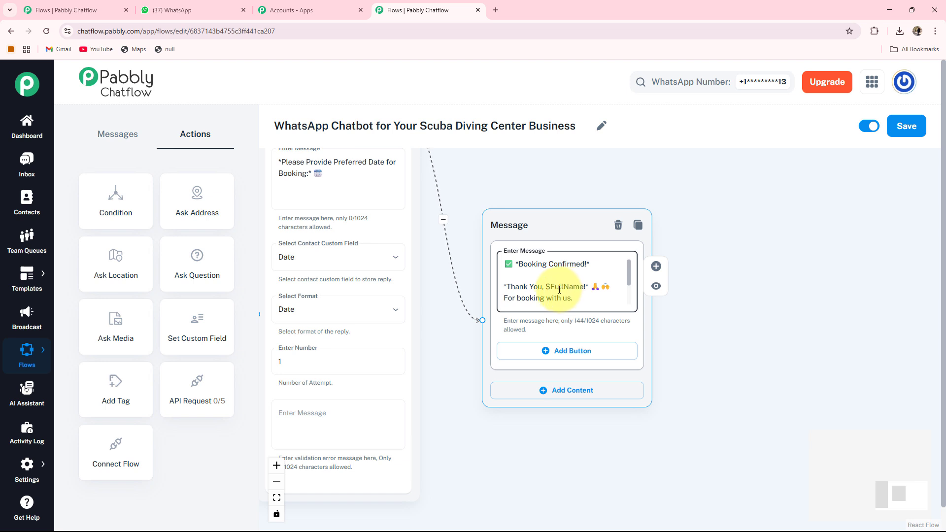
scroll(560, 289, "up", 1)
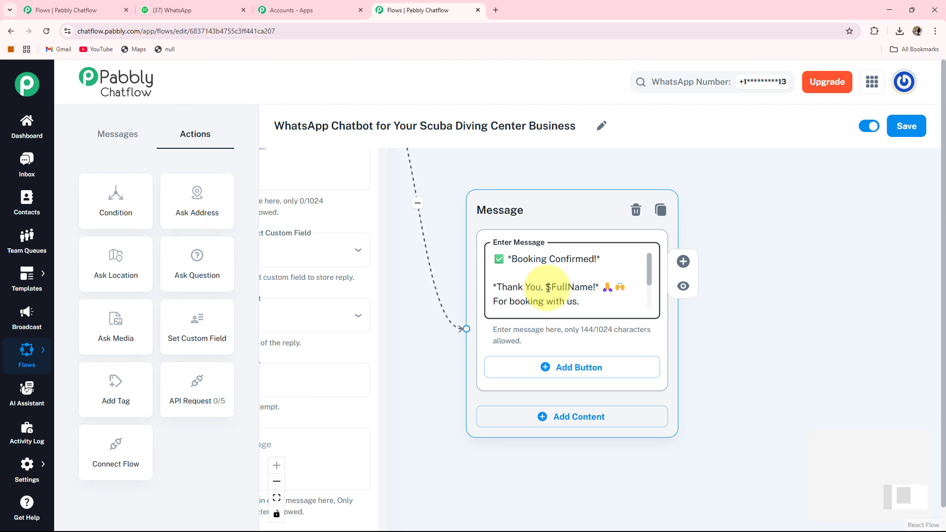
scroll(548, 289, "down", 1)
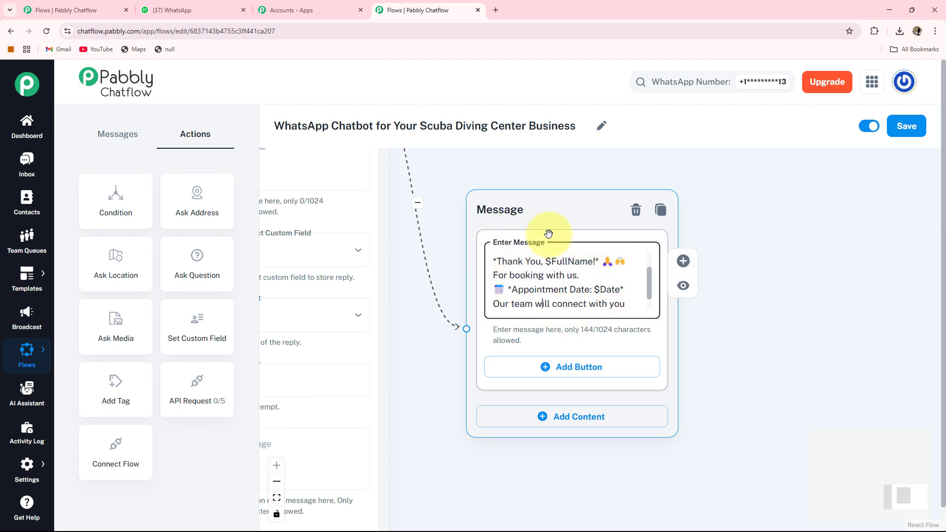
scroll(549, 234, "down", 1)
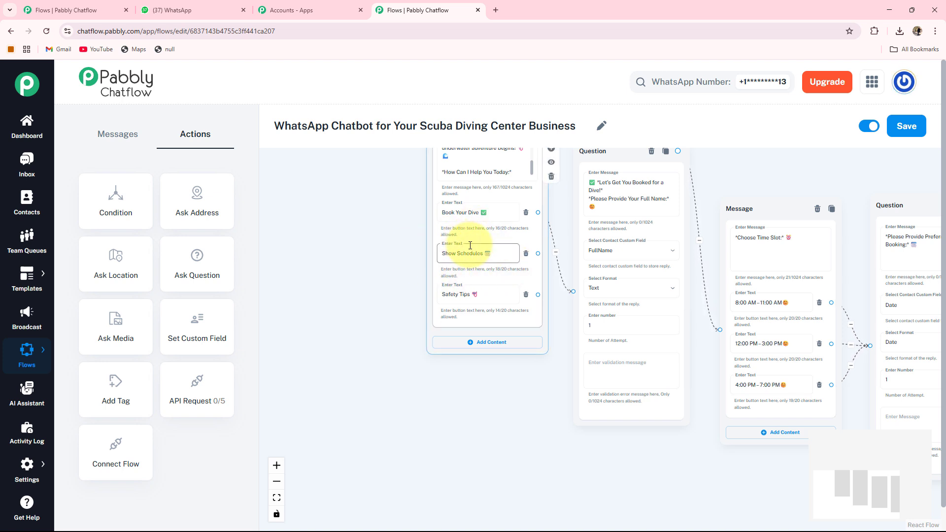
Branch Show Schedules to a message with the dive schedule and a Book a Dive ✅ button.
left_click_drag(555, 267, 427, 388)
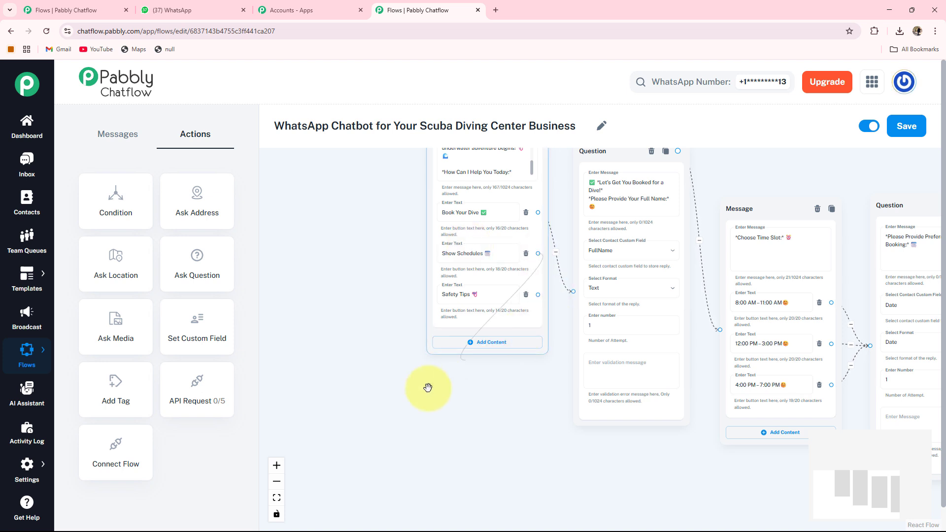
left_click_drag(469, 420, 479, 419)
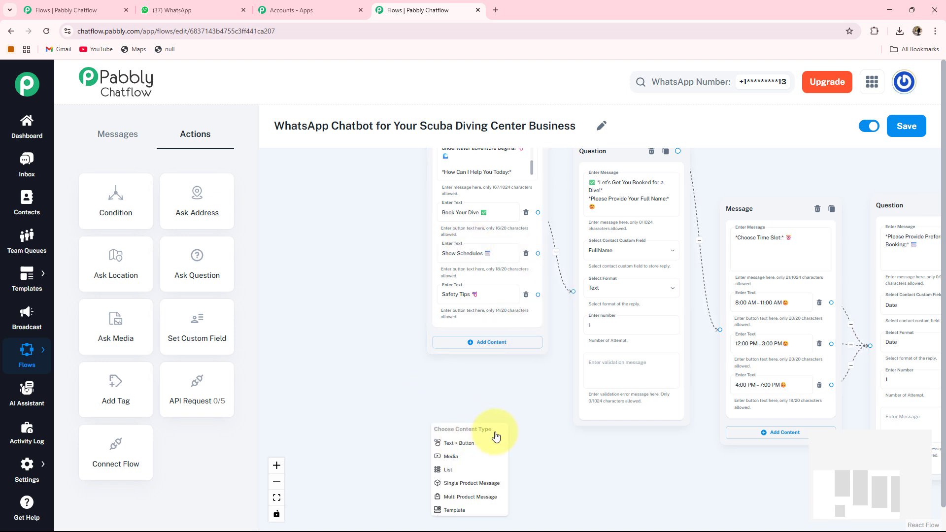
left_click(458, 443)
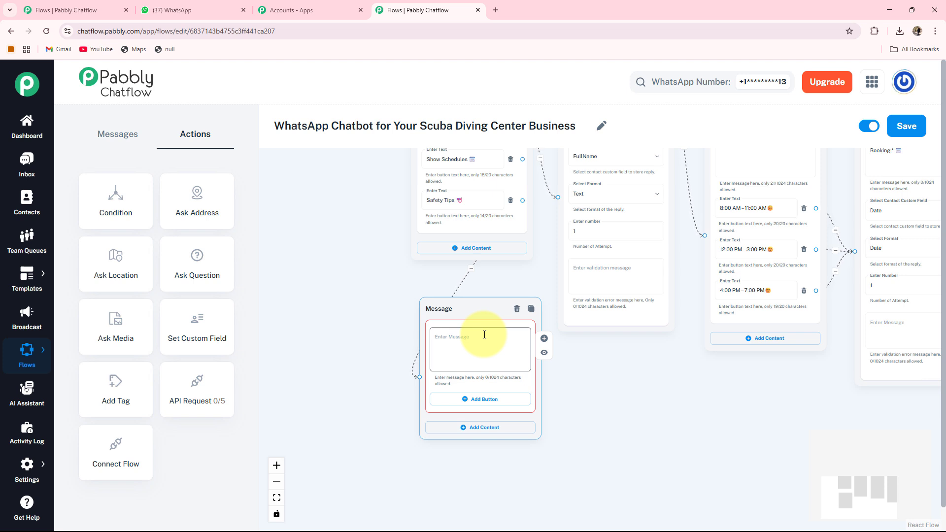
left_click(485, 334)
key("ctrl+v")
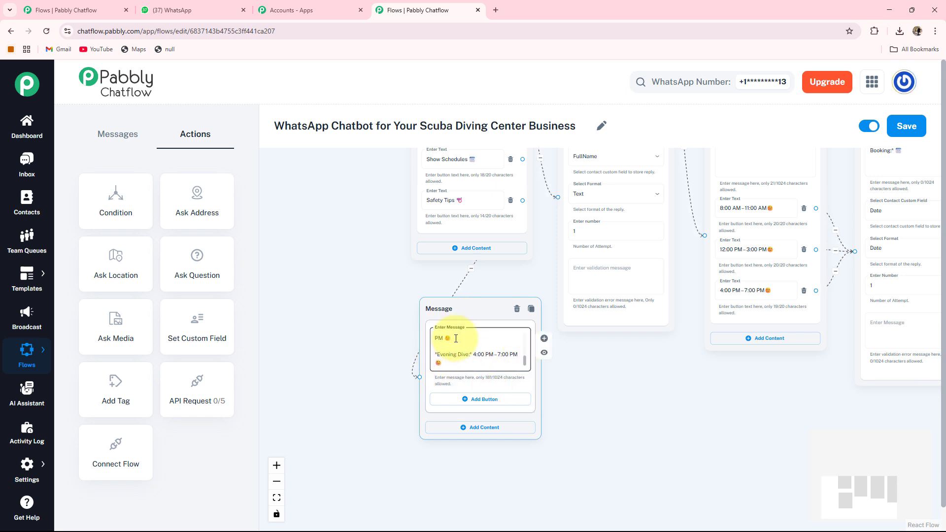
scroll(523, 364, "down", 3)
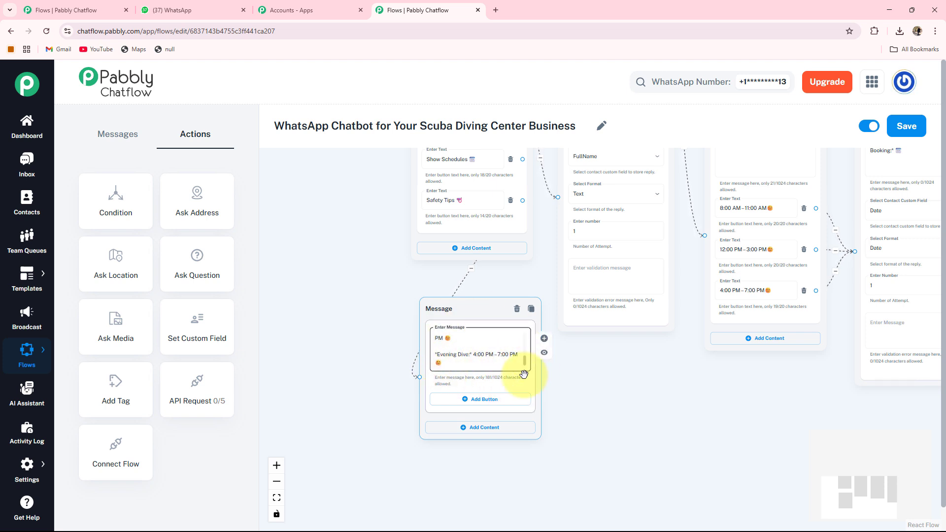
left_click(475, 400)
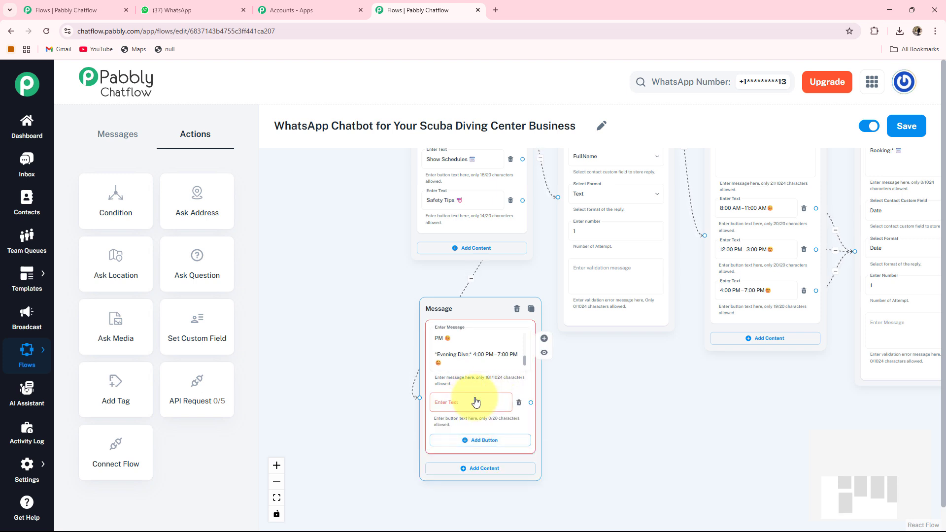
type("Book a Dive ✅")
left_click_drag(414, 403, 417, 400)
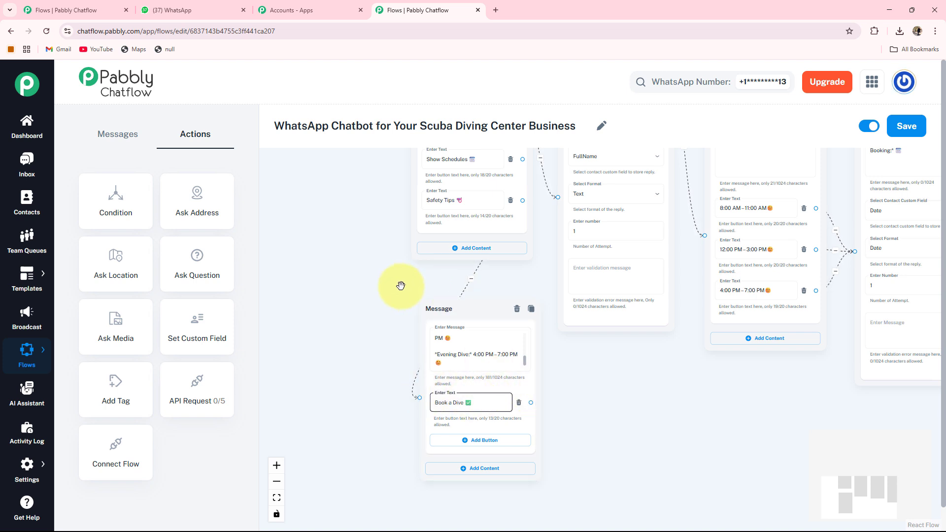
Link the Book a Dive ✅ button to the full-name question and reposition the schedule message.
left_click_drag(404, 287, 330, 281)
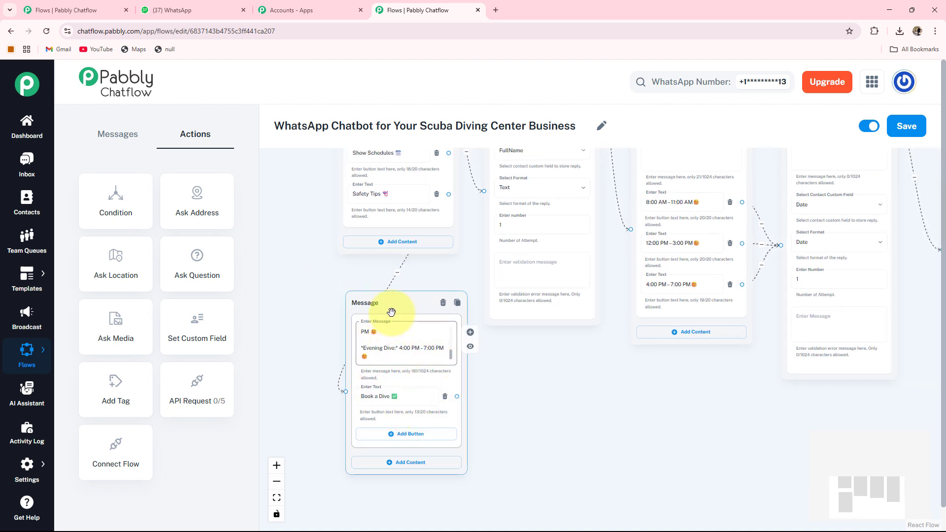
left_click_drag(423, 226, 372, 226)
scroll(467, 218, "down", 2)
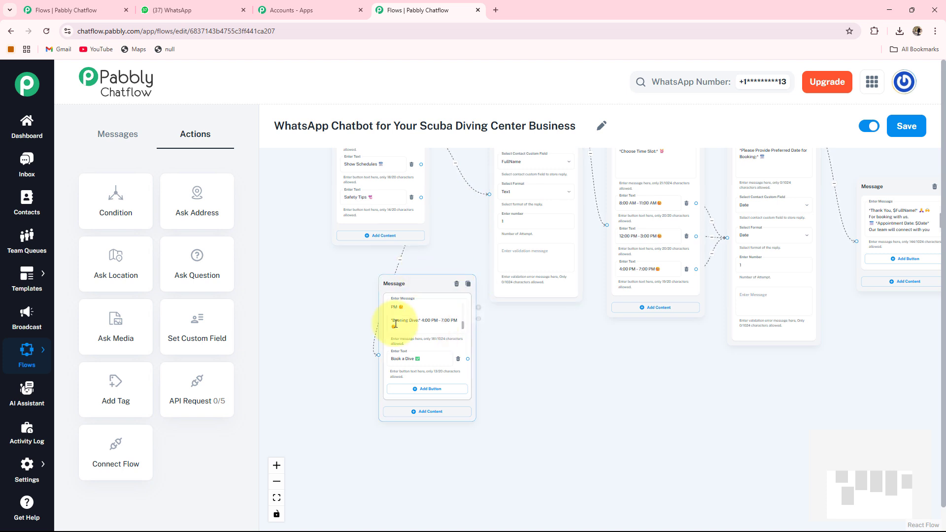
left_click_drag(458, 202, 465, 266)
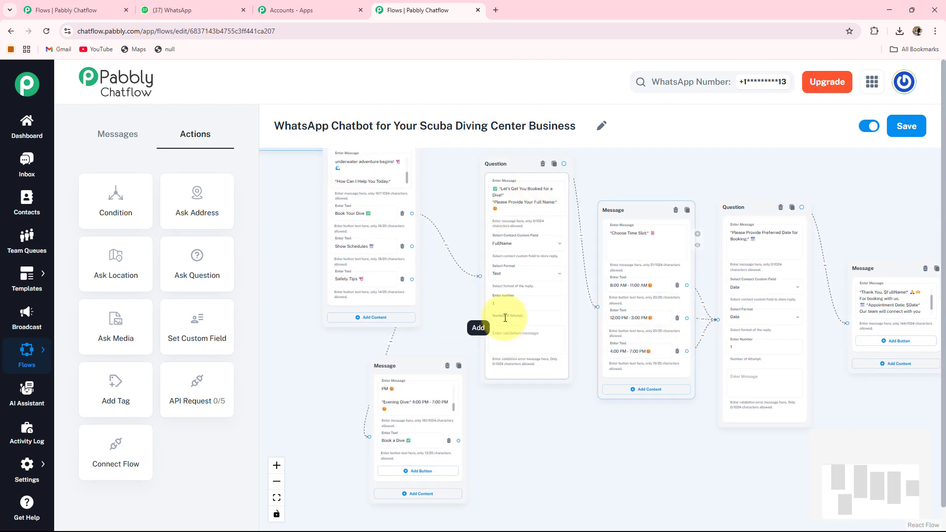
mouse_move(459, 444)
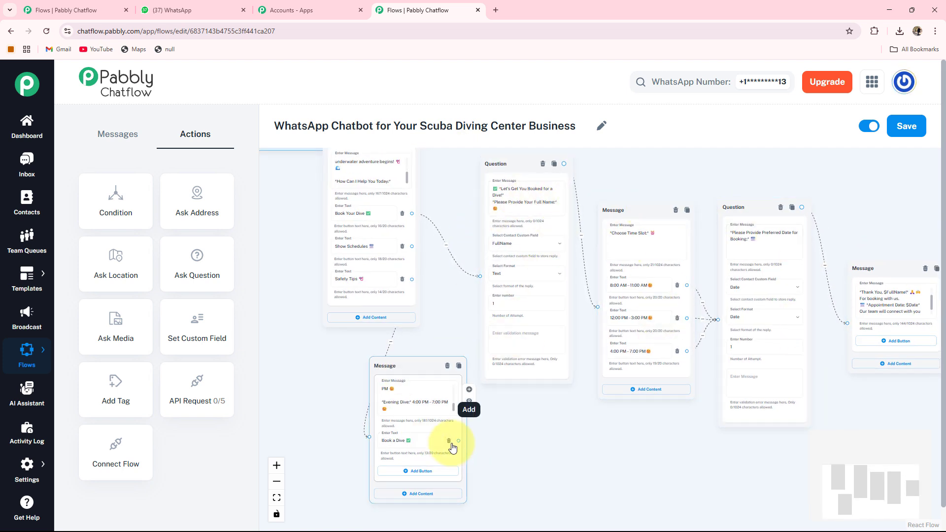
left_click_drag(459, 441, 481, 279)
left_click_drag(409, 367, 580, 407)
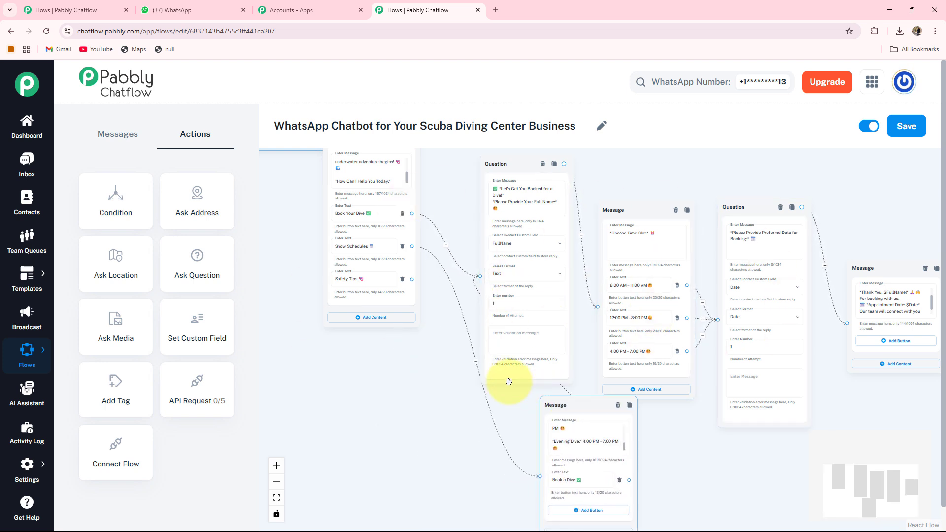
left_click_drag(390, 372, 415, 440)
scroll(424, 363, "up", 3)
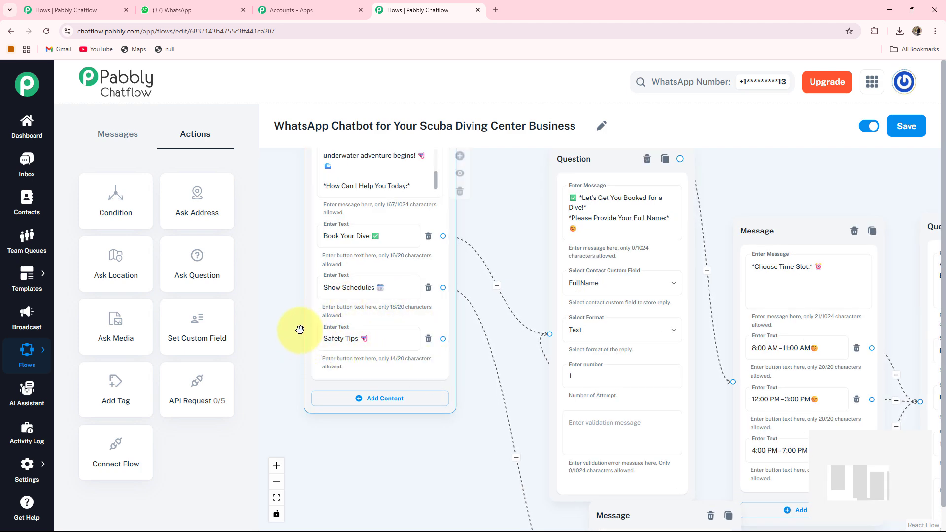
scroll(459, 439, "down", 3)
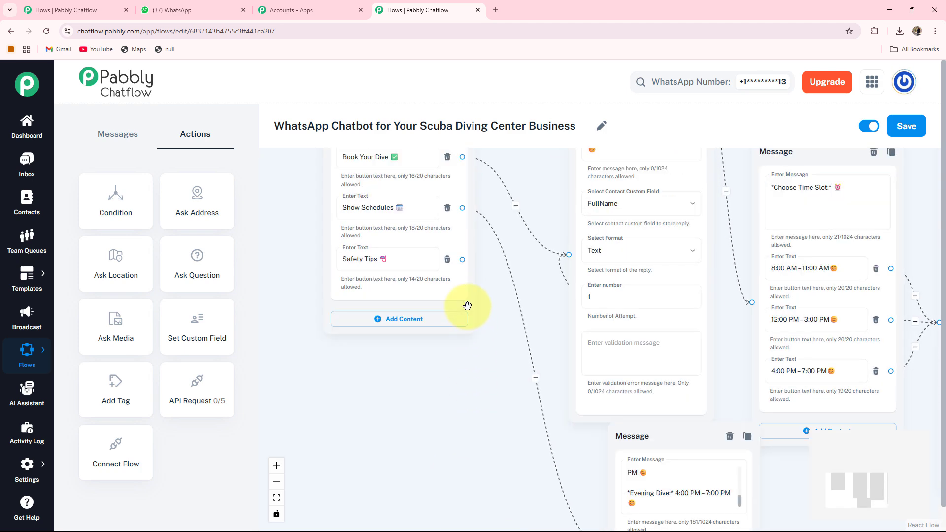
Branch Safety Tips to a new Text + Button message holding the diving safety tips, then fit the flow to view.
left_click_drag(480, 262, 284, 433)
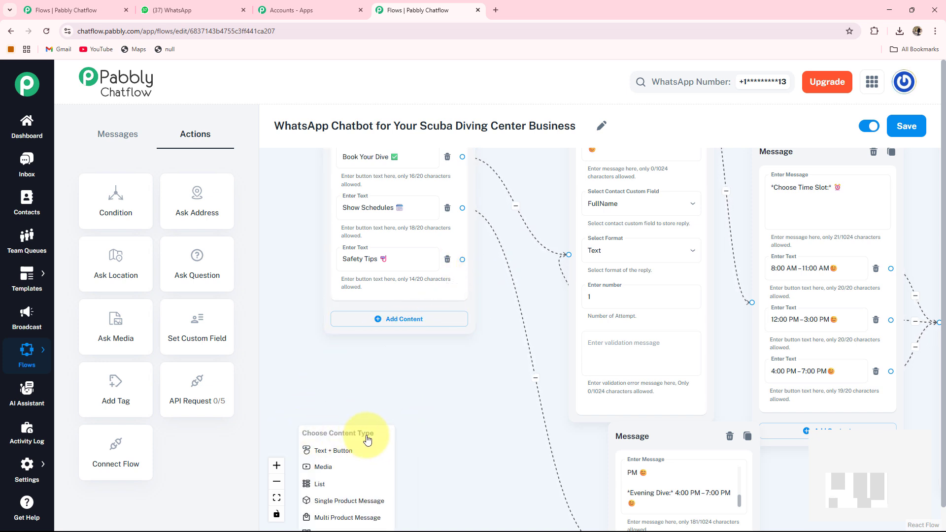
left_click(318, 450)
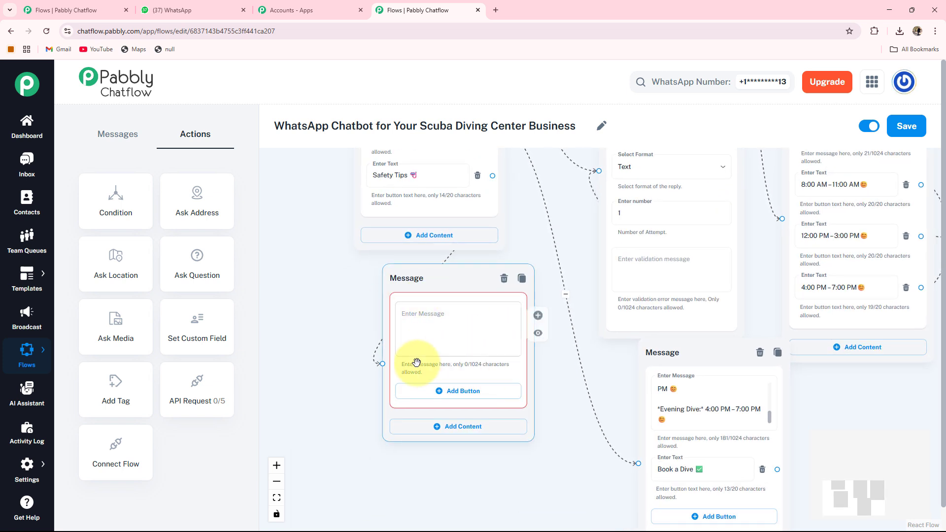
left_click(389, 304)
key("ctrl+v")
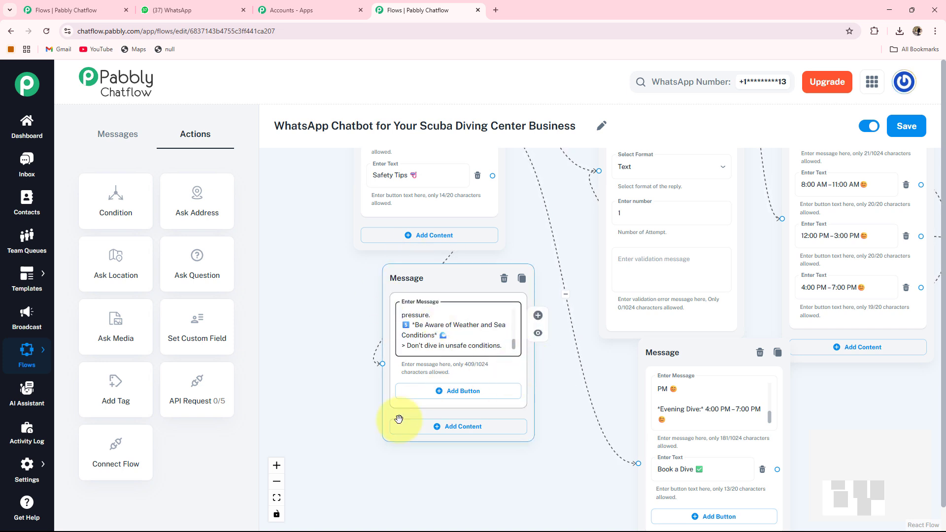
left_click(275, 499)
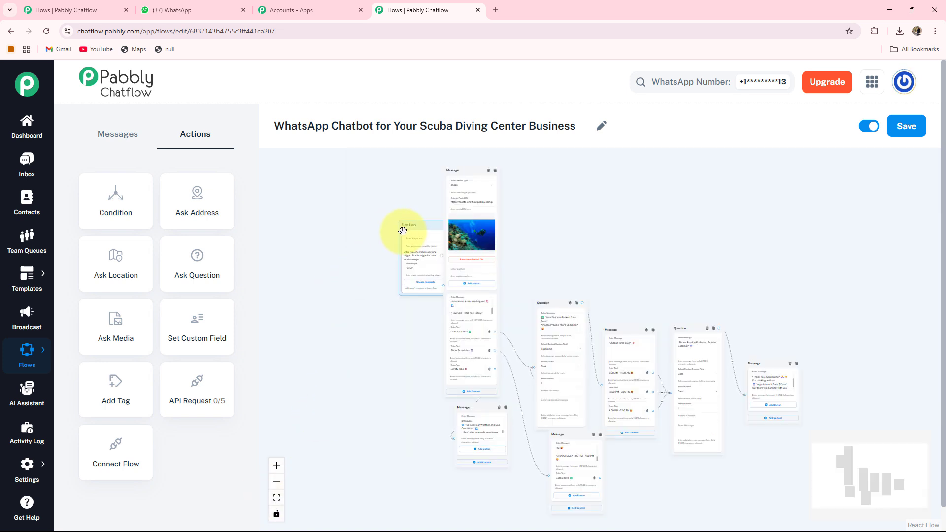
Move Flow Start clear of the welcome image message and save the flow.
left_click_drag(414, 245, 361, 258)
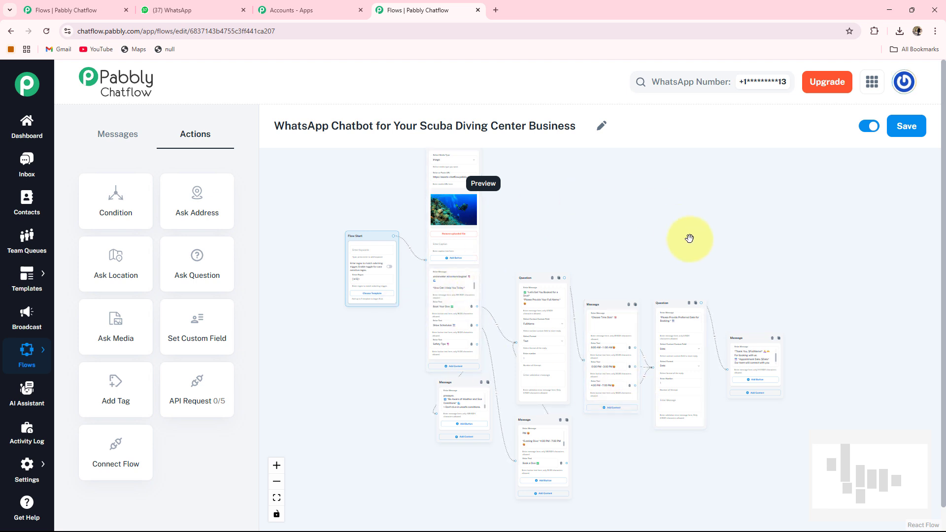
left_click(908, 128)
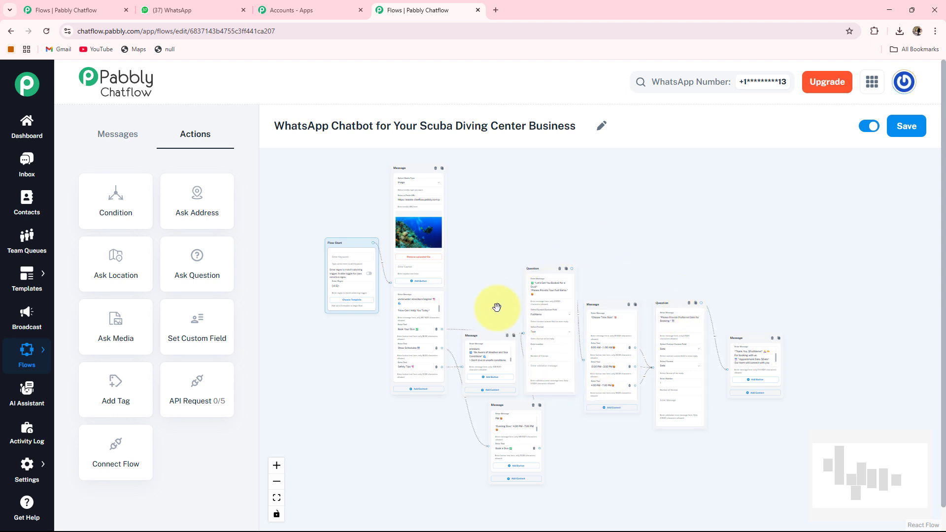
left_click(198, 10)
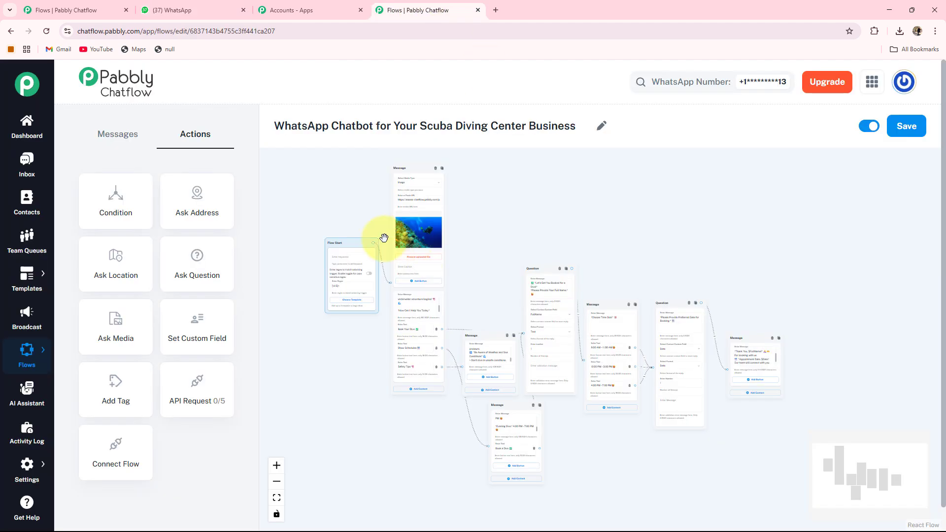